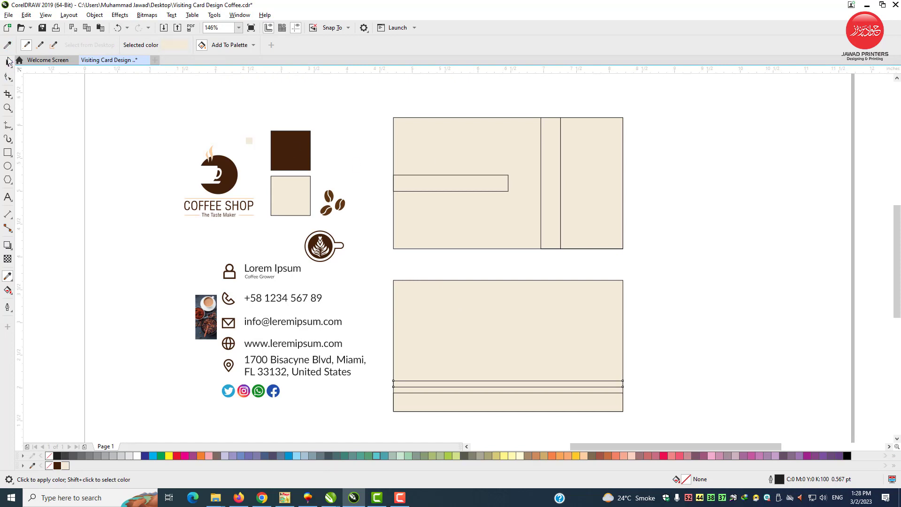
# - Fill the front card's vertical strip and the back card's two horizontal bands with the dark brown sampled from the swatch
pyautogui.press('space')
pyautogui.click(8, 276)
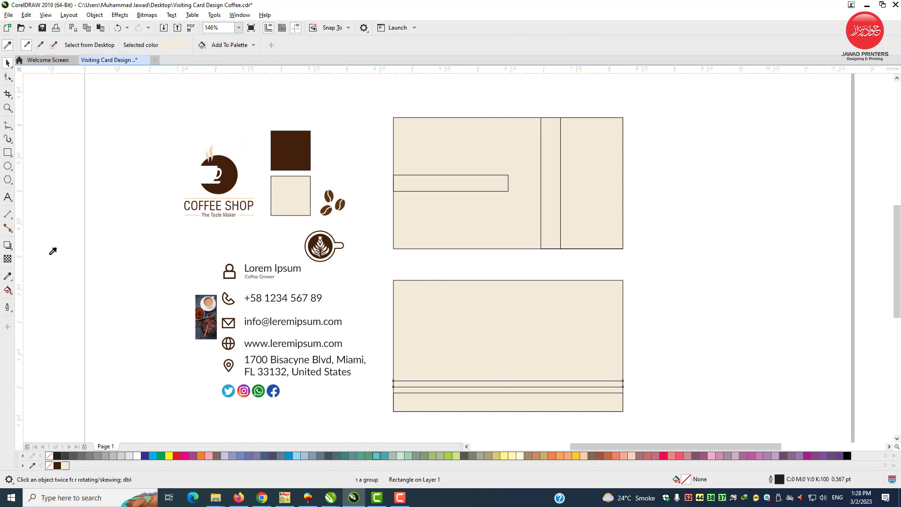
pyautogui.click(289, 159)
pyautogui.click(544, 156)
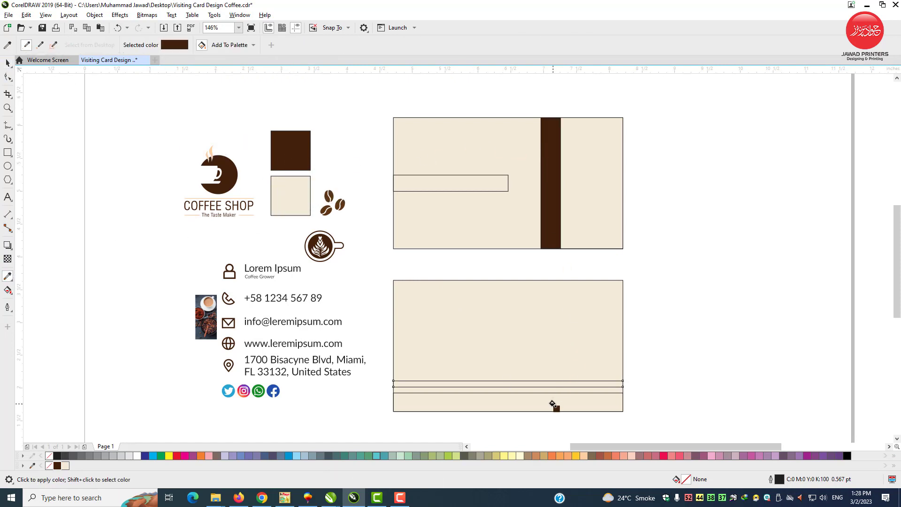
pyautogui.click(550, 398)
pyautogui.click(455, 382)
# - Remove the outlines from the back card's brown bands and from the front card's brown strip and adjoining end panel
pyautogui.press('space')
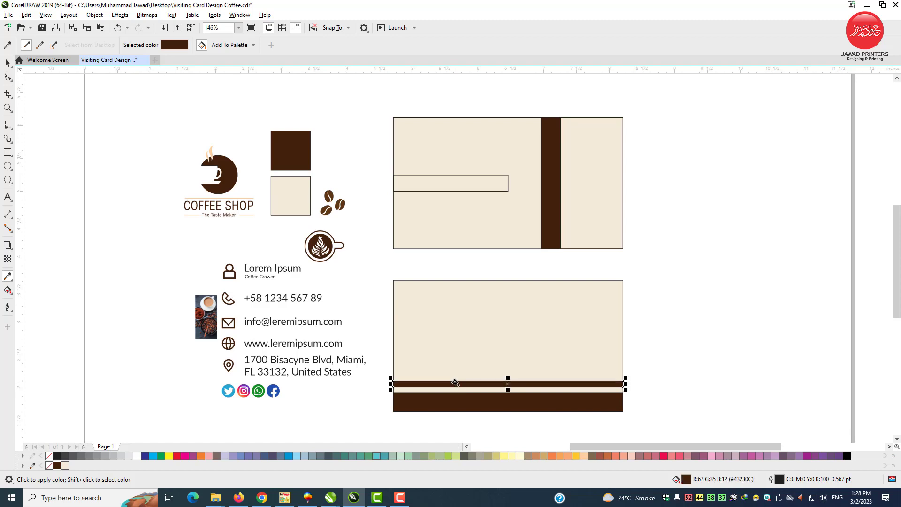
pyautogui.keyDown('shift'); pyautogui.click(471, 405); pyautogui.keyUp('shift')
pyautogui.rightClick(49, 456)
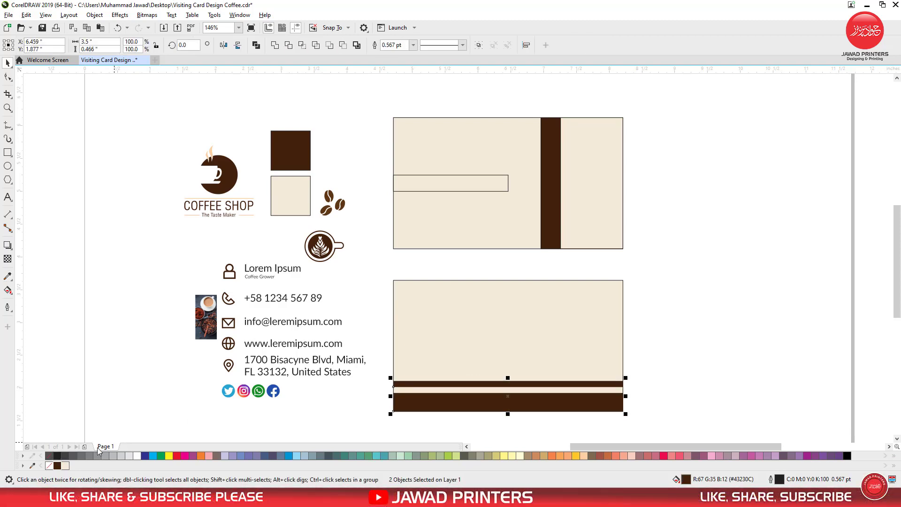
pyautogui.rightClick(61, 456)
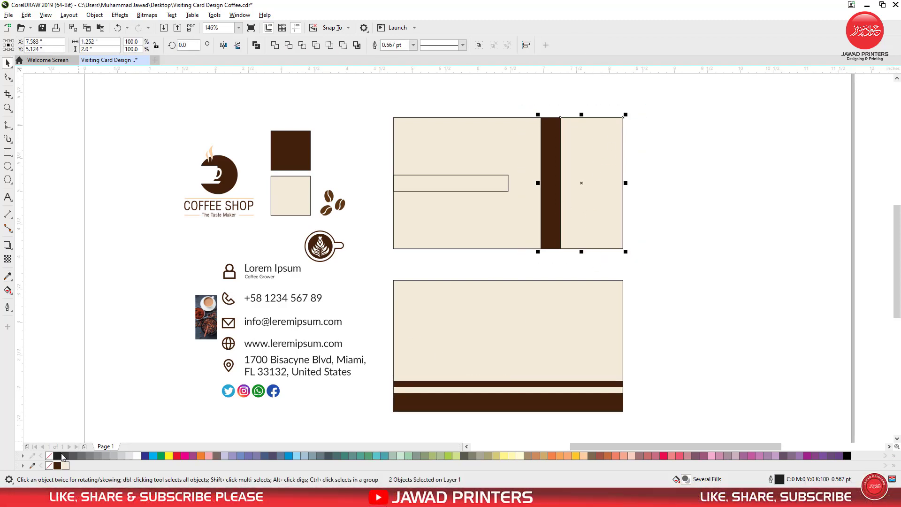
pyautogui.rightClick(50, 456)
pyautogui.click(639, 227)
# - Place the coffee photo over the front card's end panel and stretch it to 2.0 inches high to cover the panel
pyautogui.moveTo(212, 304); pyautogui.dragTo(558, 249)
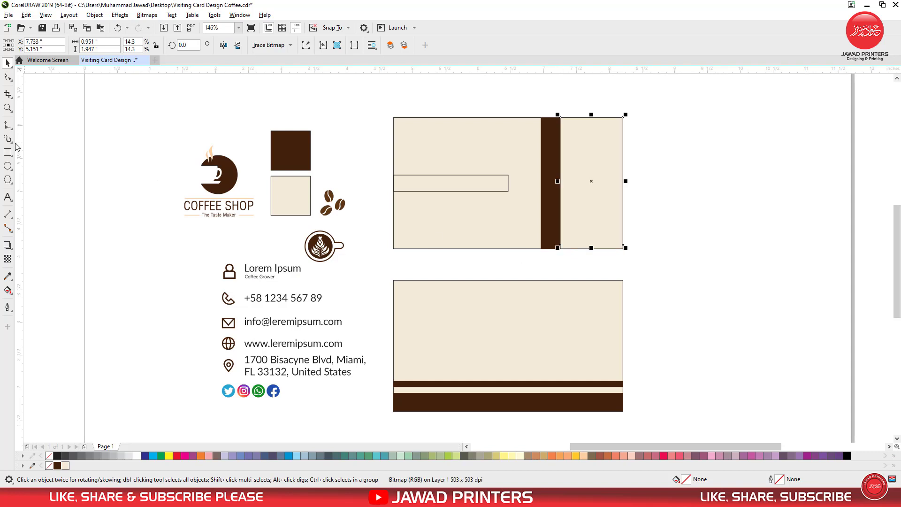
pyautogui.click(8, 107)
pyautogui.moveTo(519, 104); pyautogui.dragTo(657, 271)
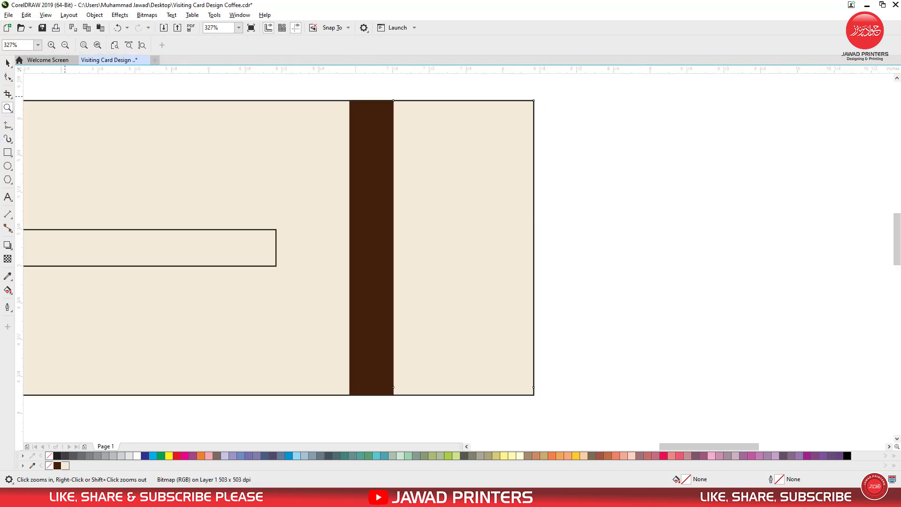
pyautogui.click(8, 61)
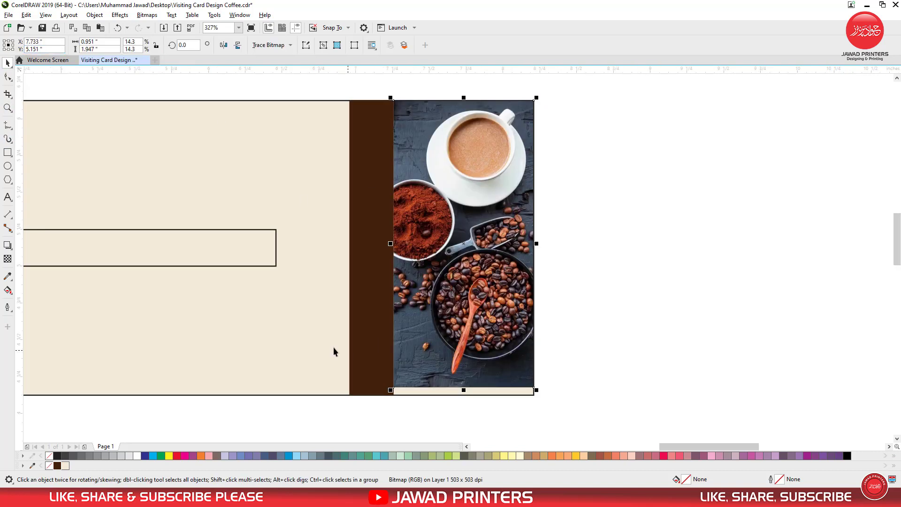
pyautogui.moveTo(466, 390); pyautogui.dragTo(466, 397)
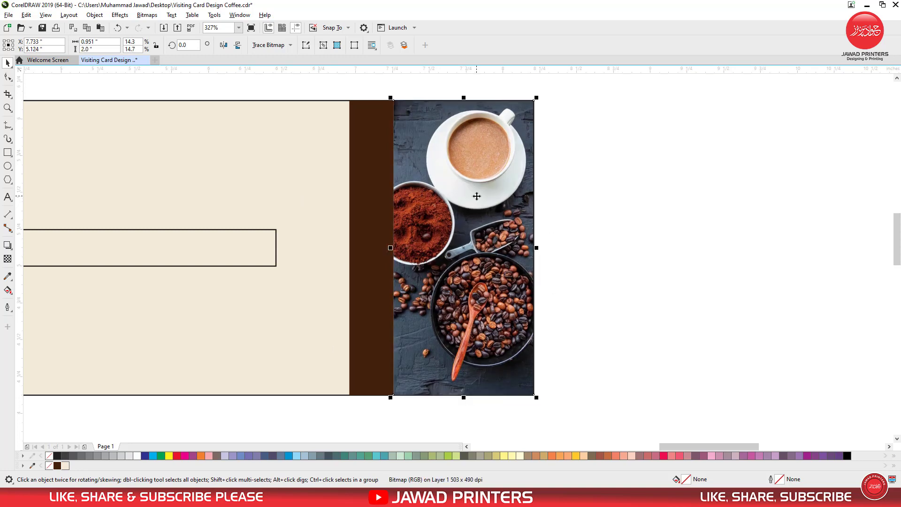
# - PowerClip the coffee photo inside the front card's end panel beside the brown strip
pyautogui.moveTo(473, 196); pyautogui.dragTo(677, 136)
pyautogui.rightClick(676, 136)
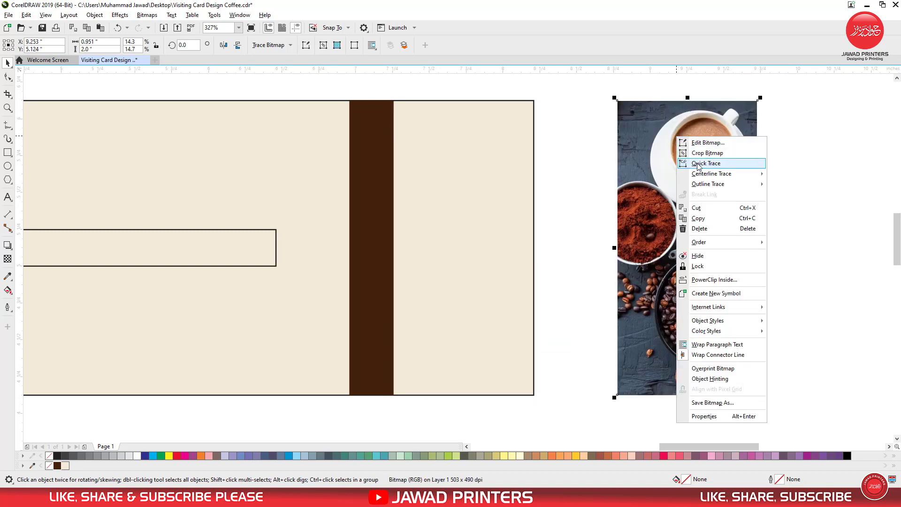
pyautogui.click(714, 281)
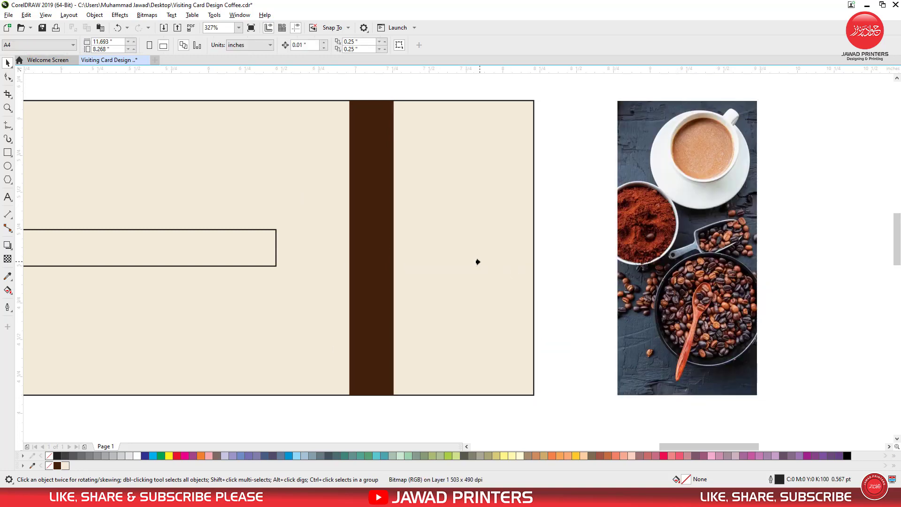
pyautogui.click(477, 262)
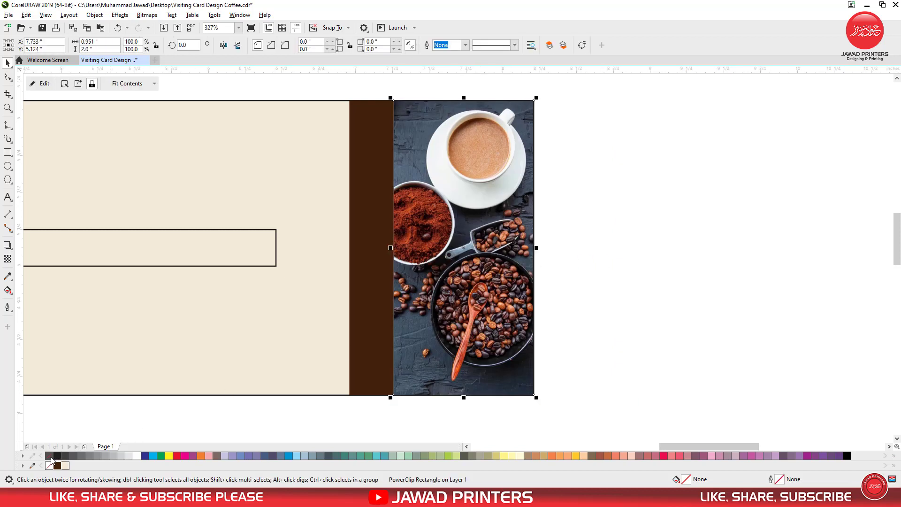
pyautogui.click(365, 266)
pyautogui.click(593, 256)
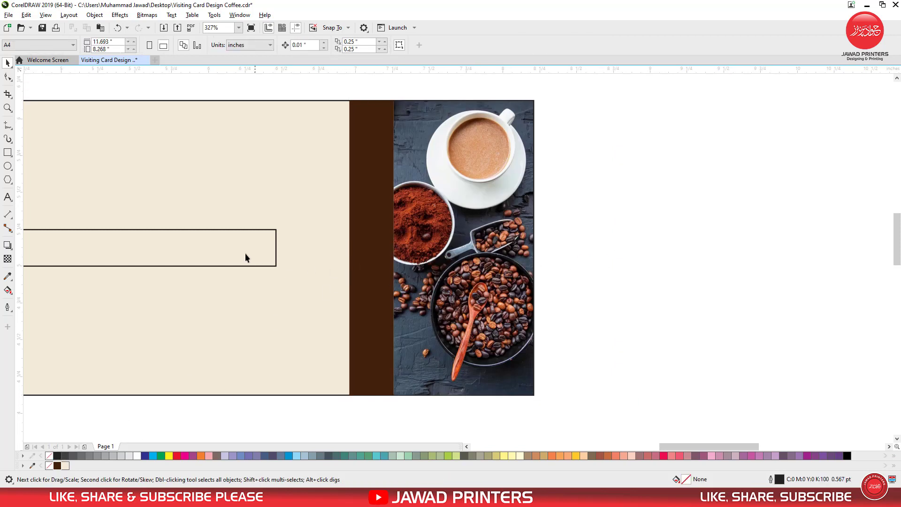
# - Fill the front card's horizontal bar with a darker beige (#E8DAB8) and remove its outline
pyautogui.click(245, 252)
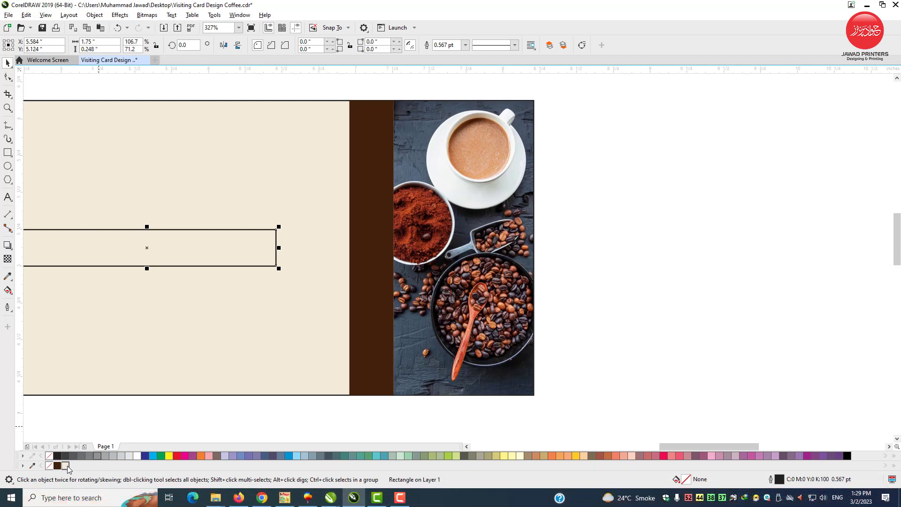
pyautogui.moveTo(67, 467); pyautogui.dragTo(71, 469)
pyautogui.click(114, 466)
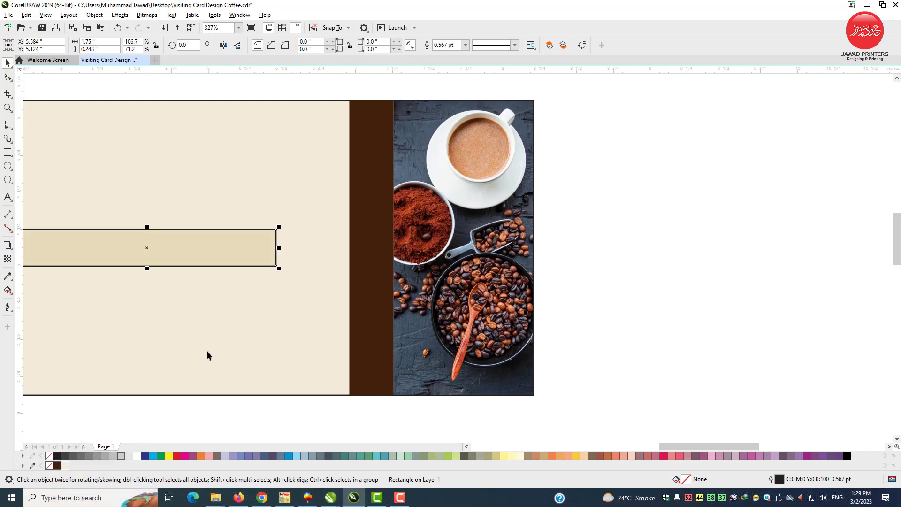
pyautogui.rightClick(50, 456)
# - Place the coffee shop logo on the front card, scaled down to about 0.708 inch wide, and lower the beige bar beneath it
pyautogui.scroll(-2, 230, 319)
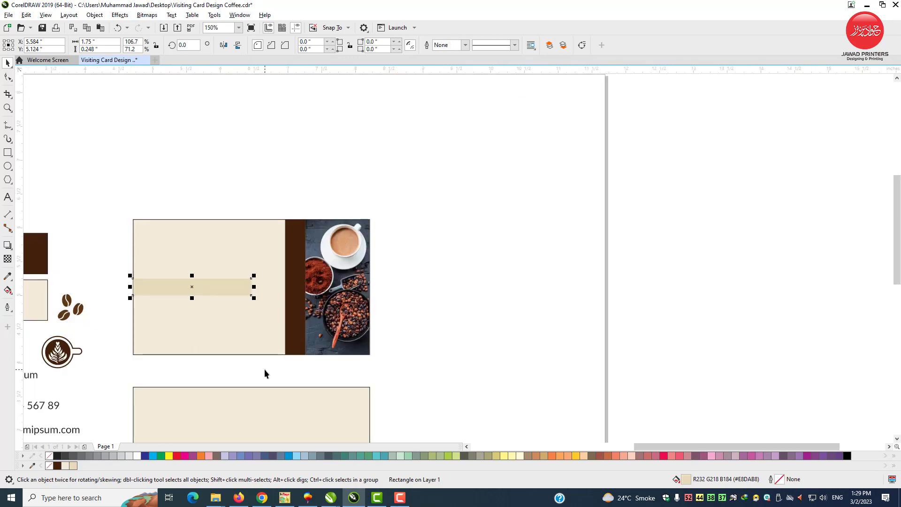
pyautogui.scroll(-3, 374, 361)
pyautogui.click(150, 431)
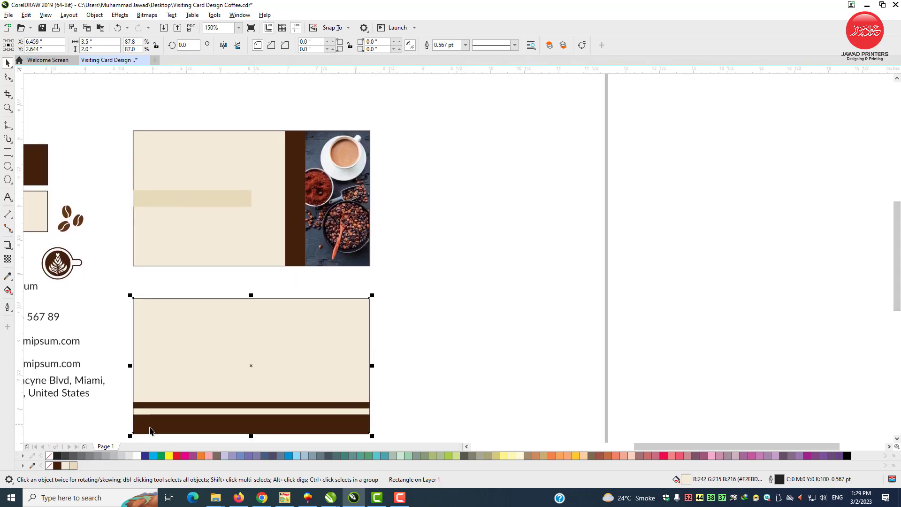
pyautogui.click(467, 446)
pyautogui.click(466, 446)
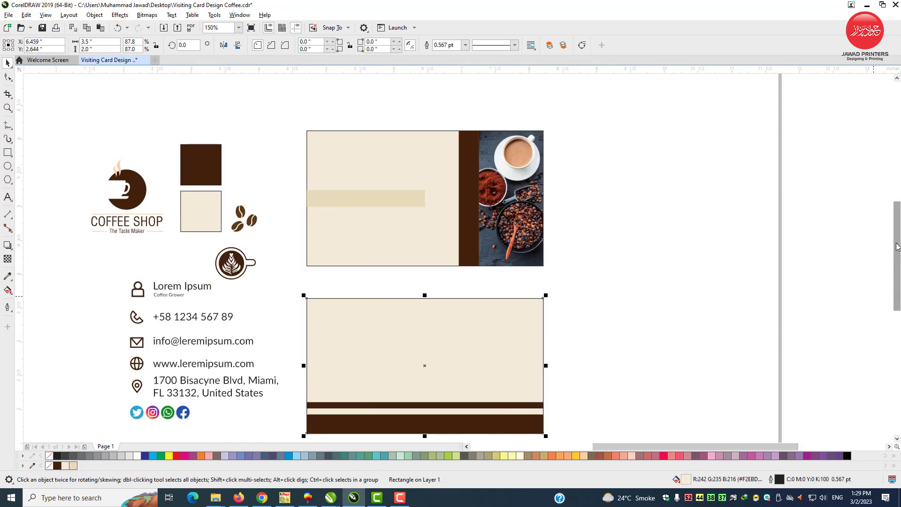
pyautogui.moveTo(898, 245); pyautogui.dragTo(872, 248)
pyautogui.click(132, 176)
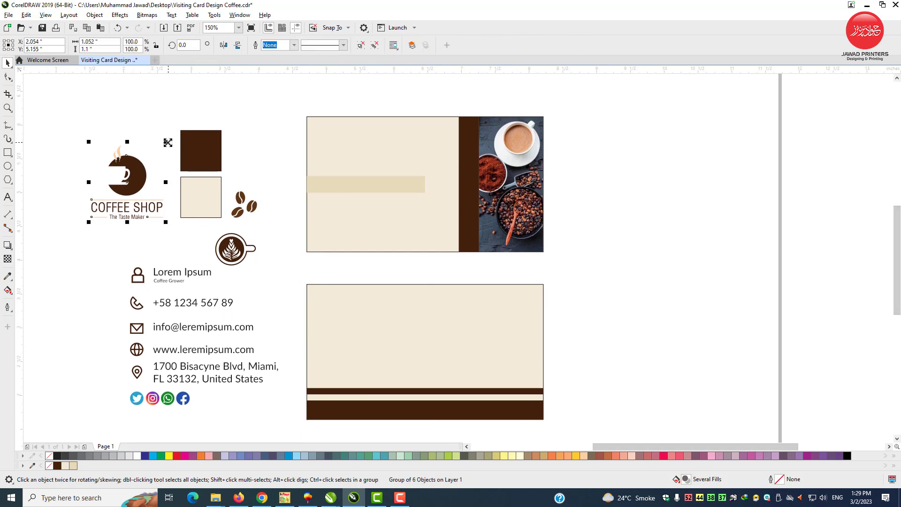
pyautogui.moveTo(163, 141); pyautogui.dragTo(381, 147)
pyautogui.keyDown('shift'); pyautogui.click(394, 197); pyautogui.keyUp('shift')
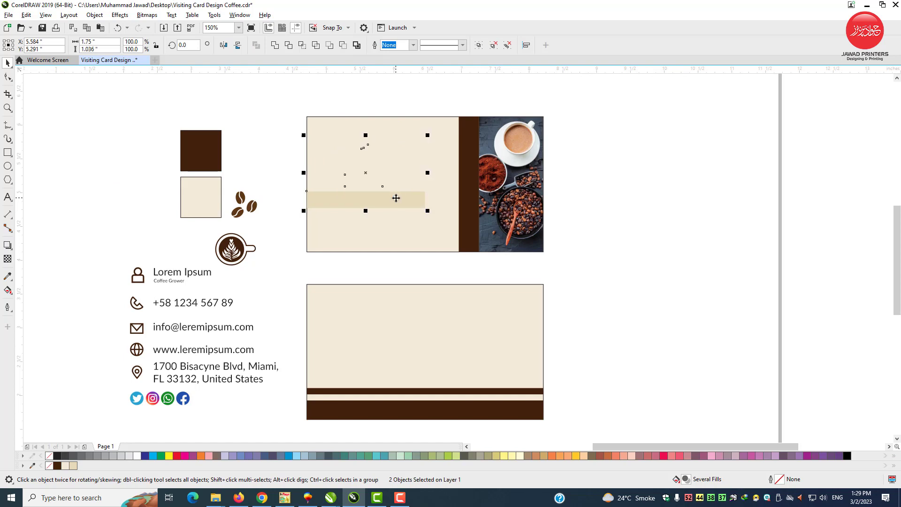
# - Enlarge the logo to about 0.883 by 0.923 inch and center it horizontally over the beige bar
pyautogui.moveTo(327, 101); pyautogui.dragTo(528, 233)
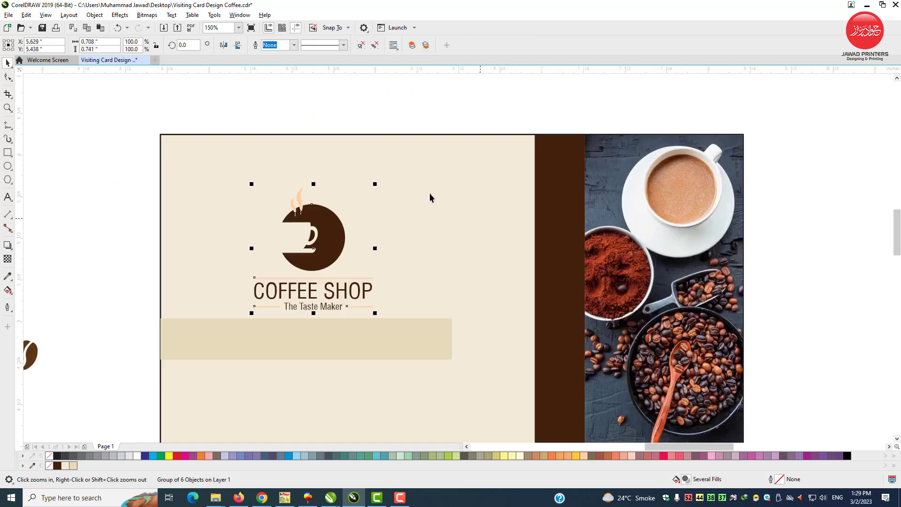
pyautogui.moveTo(375, 184); pyautogui.dragTo(404, 151)
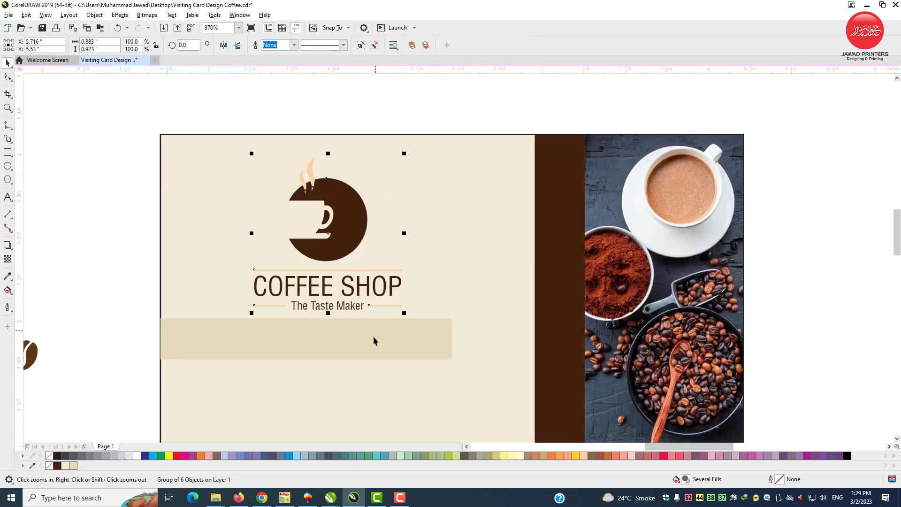
pyautogui.keyDown('shift'); pyautogui.click(373, 337); pyautogui.keyUp('shift')
pyautogui.keyDown('shift'); pyautogui.click(373, 337); pyautogui.keyUp('shift')
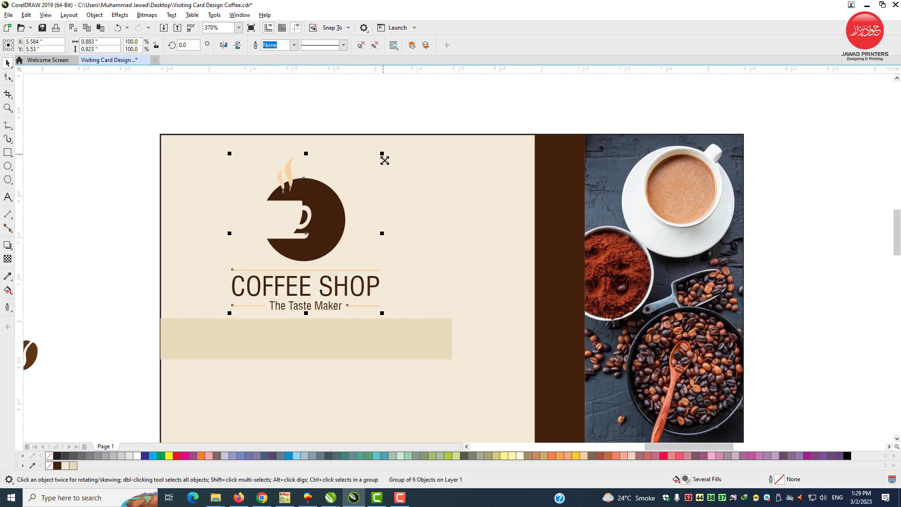
# - Shorten the beige bar to about 1.316 inches so that it ends level with the logo's right edge
pyautogui.click(436, 332)
pyautogui.moveTo(451, 338); pyautogui.dragTo(383, 338)
pyautogui.click(330, 301)
pyautogui.keyDown('shift'); pyautogui.click(339, 345); pyautogui.keyUp('shift')
pyautogui.keyDown('shift'); pyautogui.click(340, 345); pyautogui.keyUp('shift')
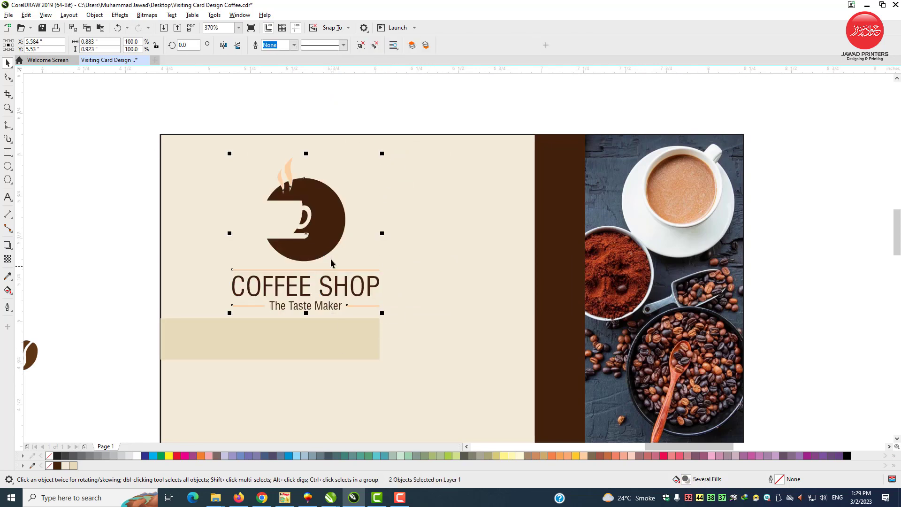
pyautogui.moveTo(329, 234); pyautogui.dragTo(328, 227)
# - Enlarge the latte cup icon to about 188%, place it over the front card's lower area at the brown strip, and fill it with #E8DAB8
pyautogui.scroll(-2, 328, 227)
pyautogui.press('F2')
pyautogui.moveTo(49, 132); pyautogui.dragTo(555, 453)
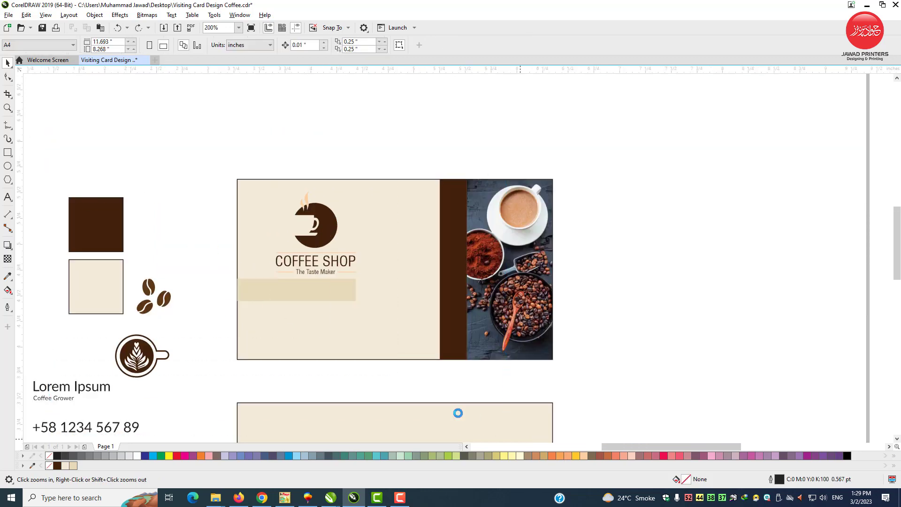
pyautogui.click(283, 337)
pyautogui.moveTo(317, 367); pyautogui.dragTo(333, 377)
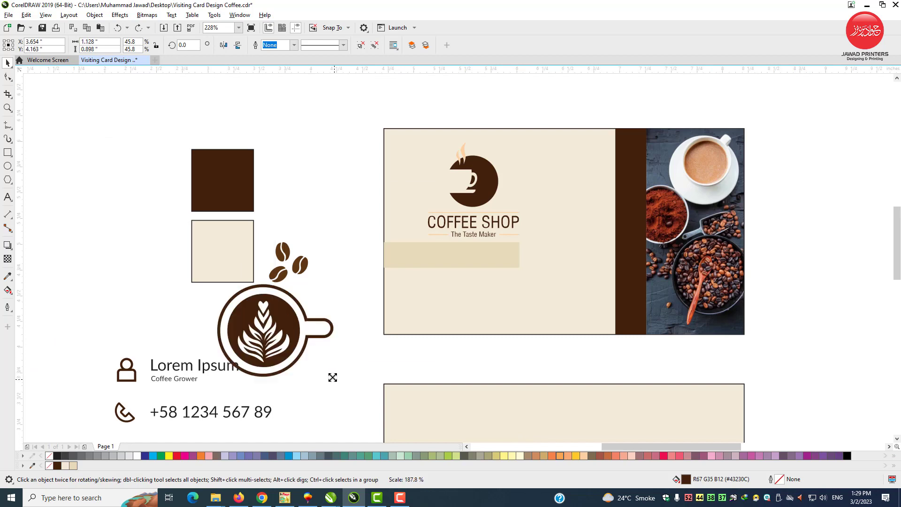
pyautogui.moveTo(277, 326); pyautogui.dragTo(616, 293)
pyautogui.click(73, 465)
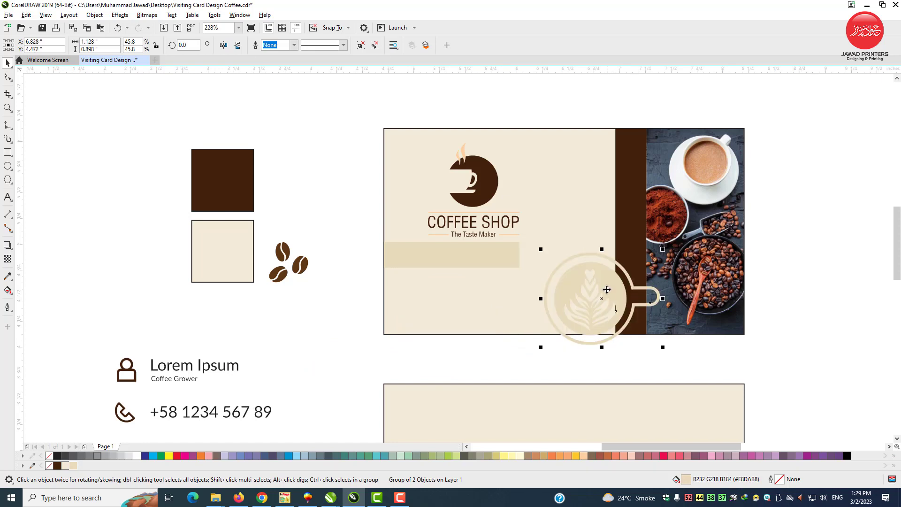
# - PowerClip the beige cup icon inside the front card's background and shift it slightly toward the lower corner by the brown strip
pyautogui.rightClick(602, 286)
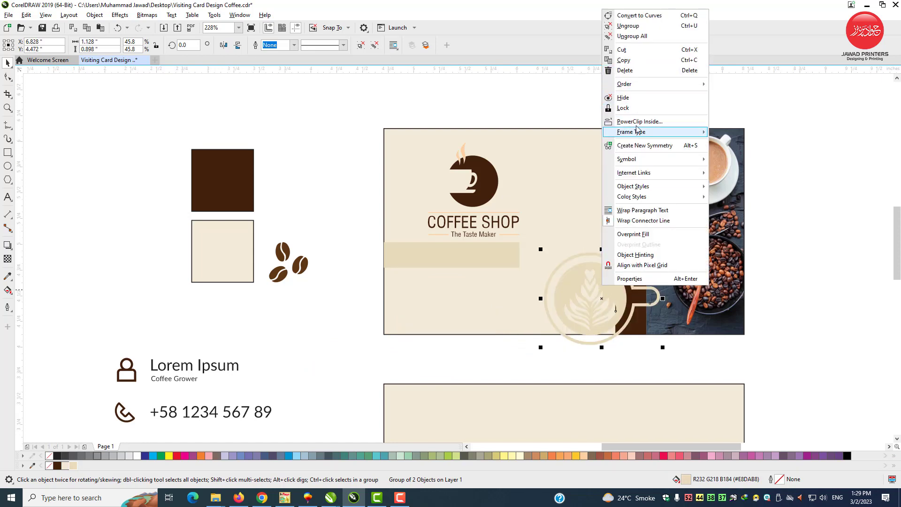
pyautogui.click(639, 121)
pyautogui.click(515, 322)
pyautogui.keyDown('ctrl'); pyautogui.click(586, 292); pyautogui.keyUp('ctrl')
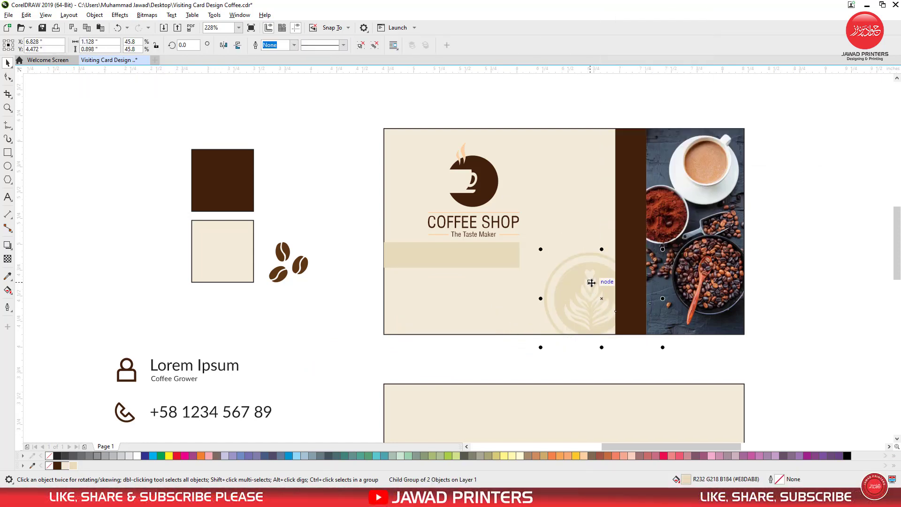
pyautogui.moveTo(592, 284); pyautogui.dragTo(599, 296)
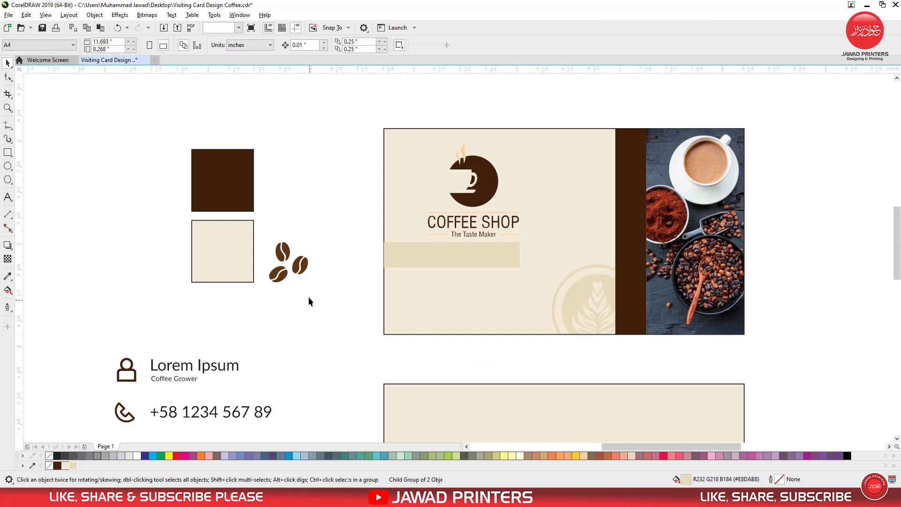
# - Ungroup the coffee beans illustration beside the color swatches
pyautogui.click(302, 251)
pyautogui.click(360, 45)
pyautogui.moveTo(347, 183); pyautogui.dragTo(413, 158)
pyautogui.hotkey('ctrl', 'g')
pyautogui.hotkey('ctrl', 'z')
pyautogui.hotkey('ctrl', 'z')
pyautogui.hotkey('ctrl', 'z')
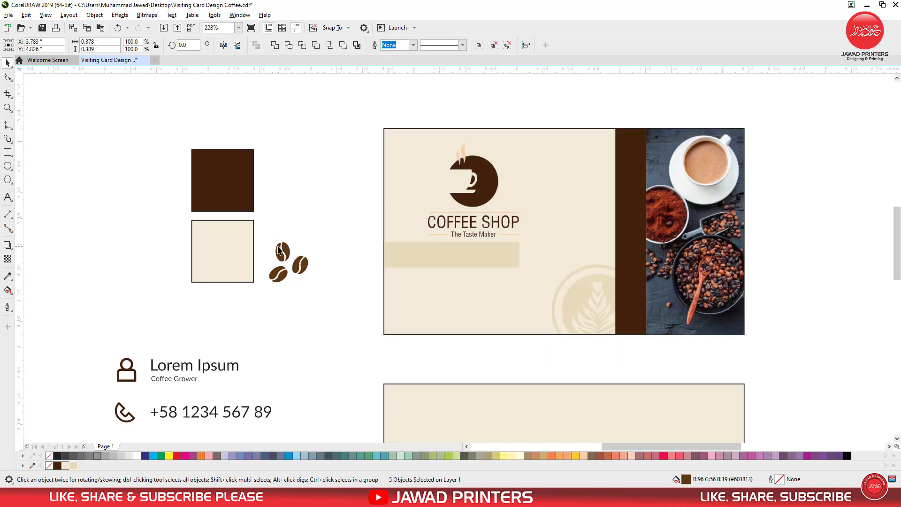
# - Place brown and beige coffee bean copies around the front card, including an enlarged #E8DAB8 bean overlapping its lower-left corner
pyautogui.click(300, 266)
pyautogui.moveTo(300, 266); pyautogui.dragTo(417, 298)
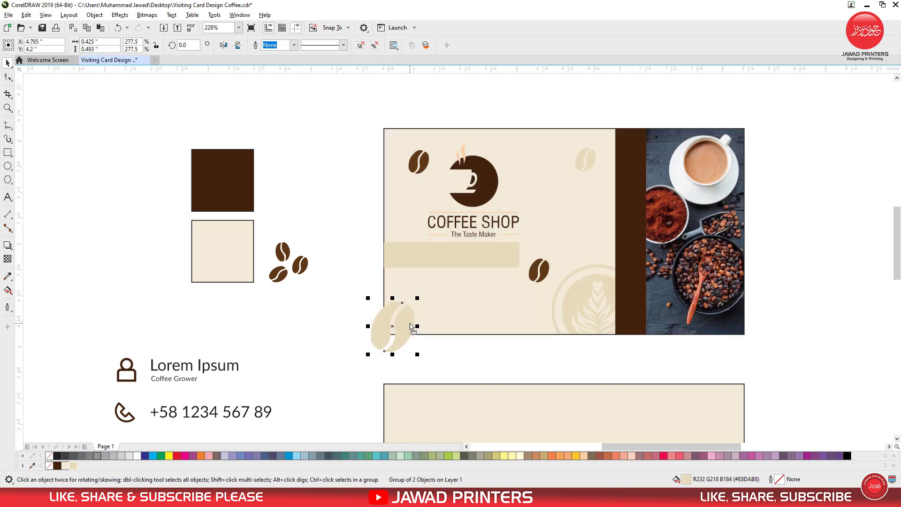
# - PowerClip the large beige bean inside the front card's background
pyautogui.rightClick(412, 323)
pyautogui.click(448, 159)
pyautogui.click(430, 297)
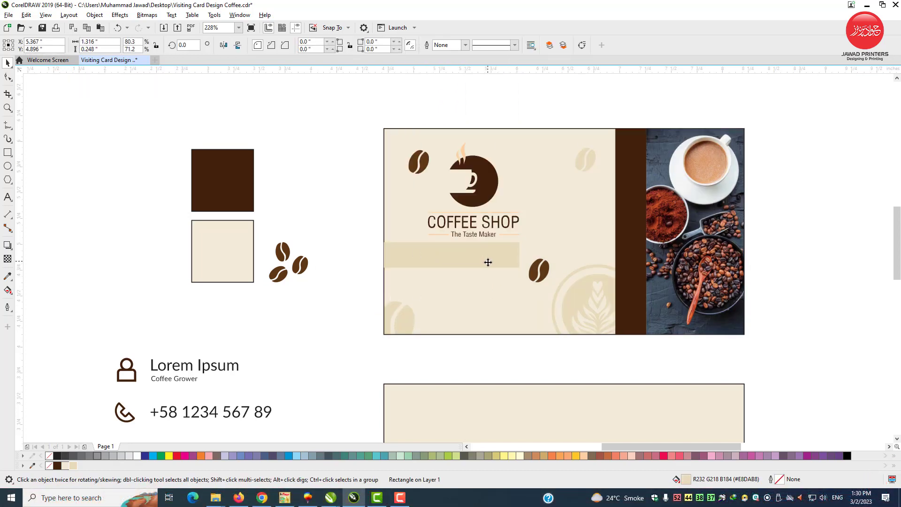
# - Move the beige bar slightly down and enlarge the logo above it
pyautogui.moveTo(487, 261); pyautogui.dragTo(488, 268)
pyautogui.click(498, 227)
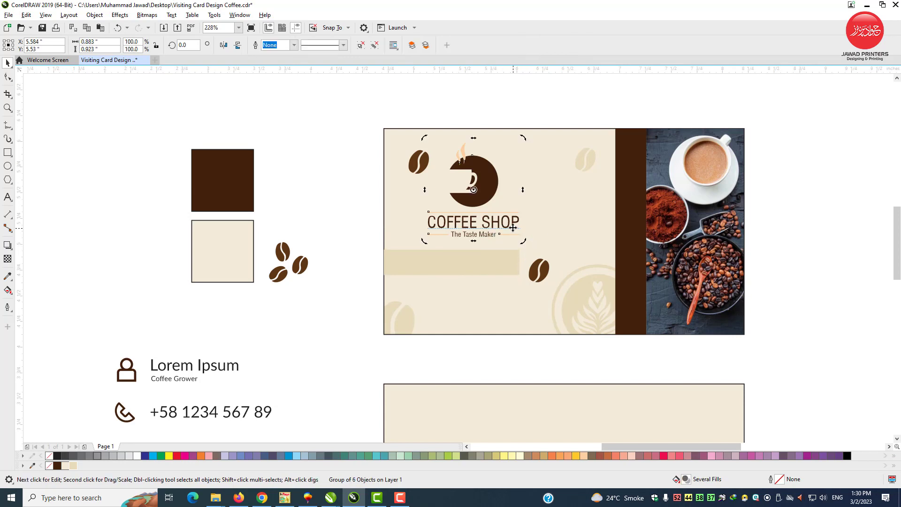
pyautogui.moveTo(525, 242); pyautogui.dragTo(547, 267)
# - Widen the beige bar to the enlarged logo's right edge and shift the brown bean beside it slightly to the right
pyautogui.click(519, 263)
pyautogui.click(538, 266)
pyautogui.click(356, 320)
# - Place a copy of the "Coffee Grower" text on the beige bar at about 8.5 pt, centred under the logo
pyautogui.click(191, 380)
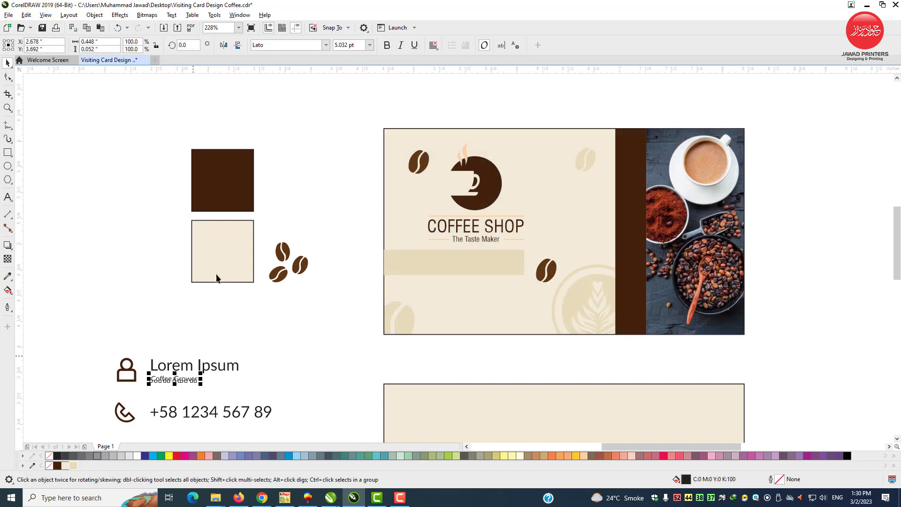
pyautogui.moveTo(180, 380); pyautogui.dragTo(513, 271)
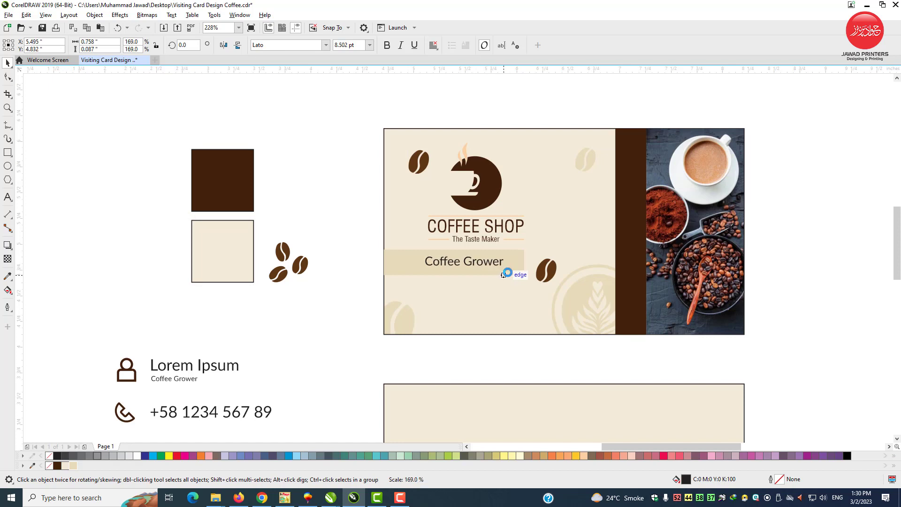
pyautogui.keyDown('shift'); pyautogui.click(496, 242); pyautogui.keyUp('shift')
pyautogui.keyDown('shift'); pyautogui.click(496, 243); pyautogui.keyUp('shift')
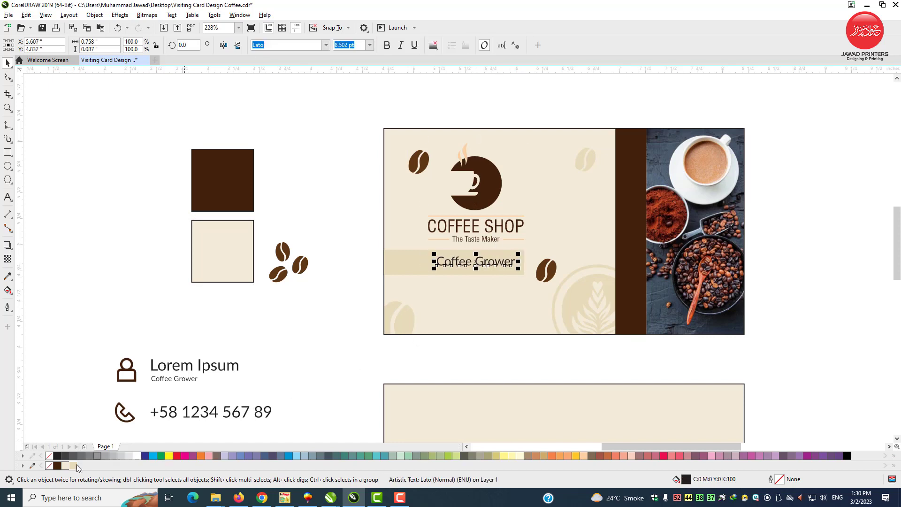
# - Fill the "Coffee Grower" text on the bar with the light beige document colour
pyautogui.click(65, 466)
pyautogui.click(486, 267)
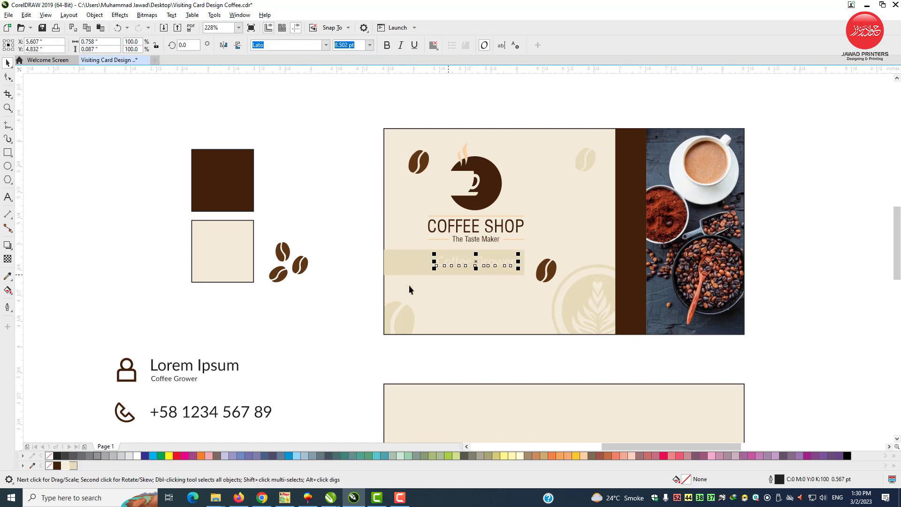
pyautogui.press('Escape')
# - Draw a small circle about 0.034 inches wide just below the beige bar on the front card
pyautogui.moveTo(900, 242); pyautogui.dragTo(900, 299)
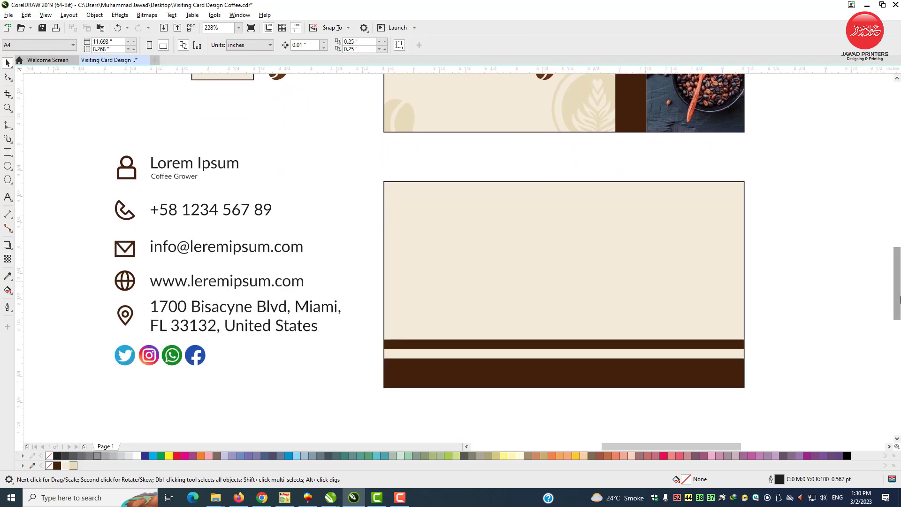
pyautogui.click(7, 168)
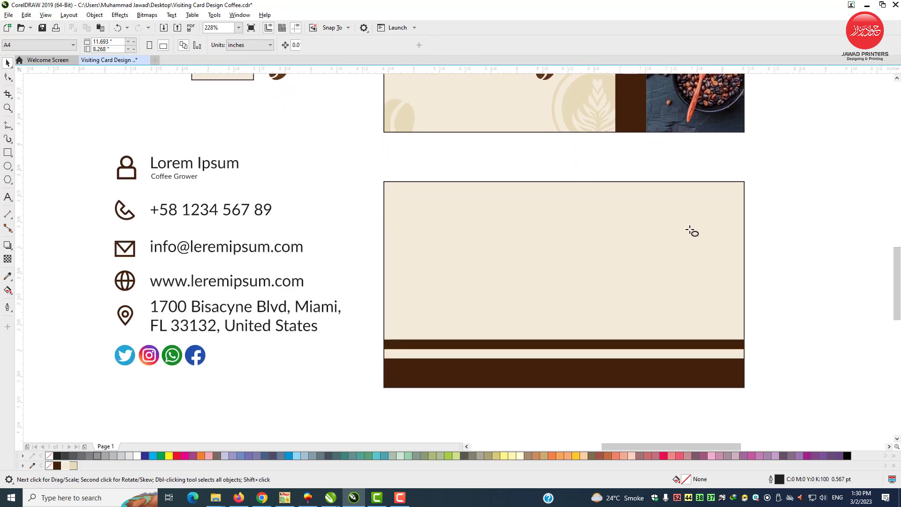
pyautogui.scroll(4, 635, 188)
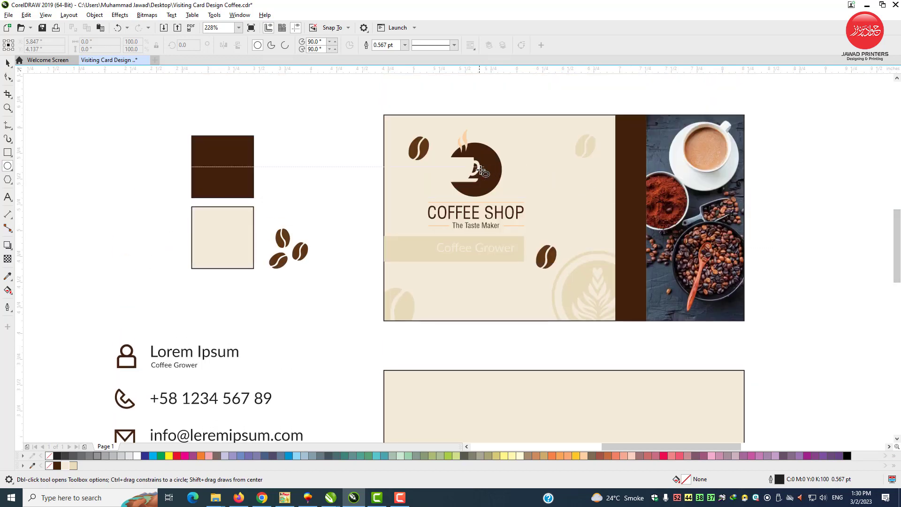
pyautogui.click(7, 108)
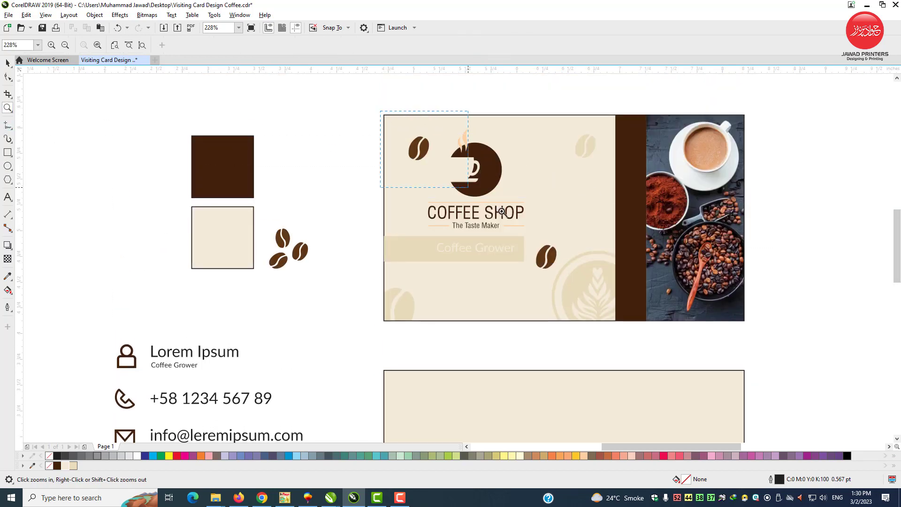
pyautogui.moveTo(688, 311); pyautogui.dragTo(688, 312)
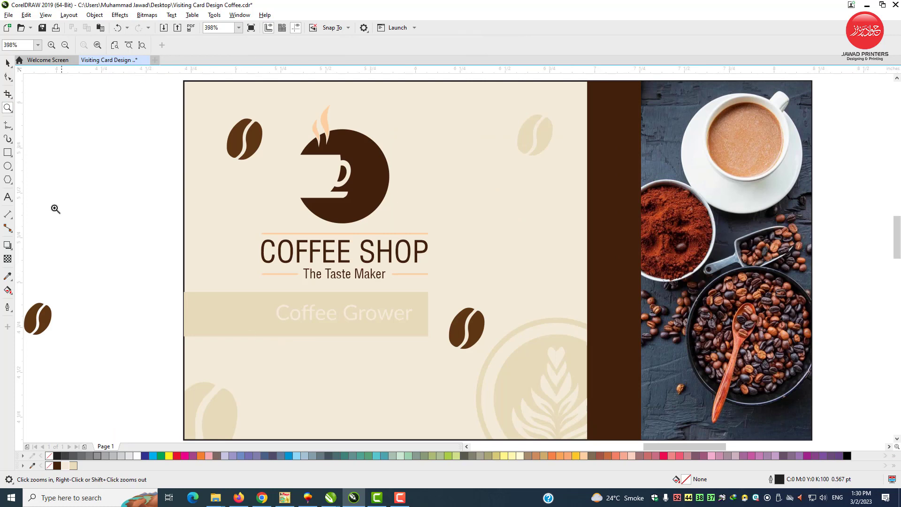
pyautogui.click(7, 165)
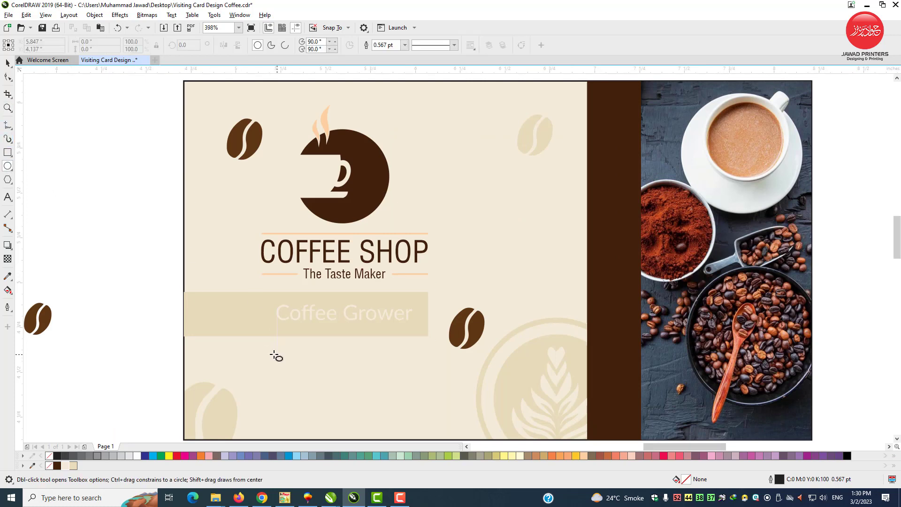
pyautogui.moveTo(271, 354); pyautogui.dragTo(276, 360)
pyautogui.press('F2')
pyautogui.moveTo(235, 229); pyautogui.dragTo(347, 303)
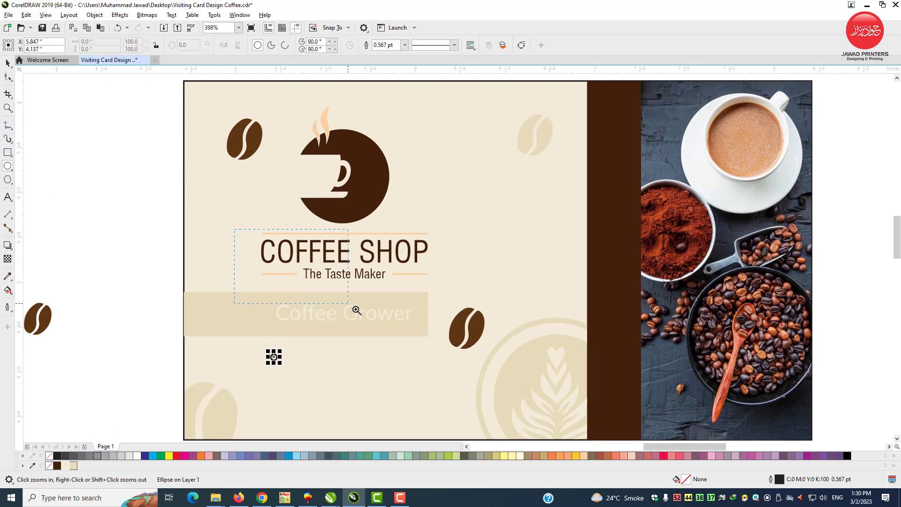
pyautogui.moveTo(475, 396); pyautogui.dragTo(476, 397)
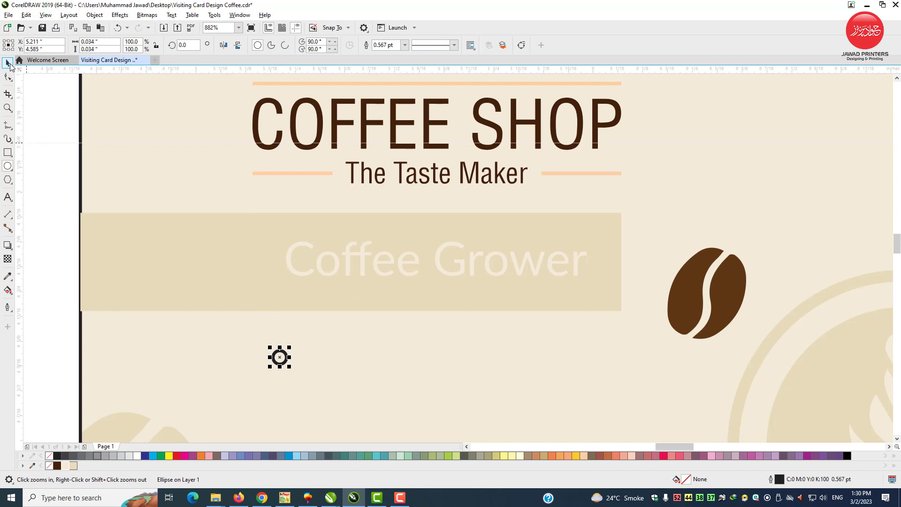
# - Fill the small circle with the Sand colour (C0 M20 Y40 K0) sampled from the logo's thin line
pyautogui.click(9, 64)
pyautogui.click(14, 275)
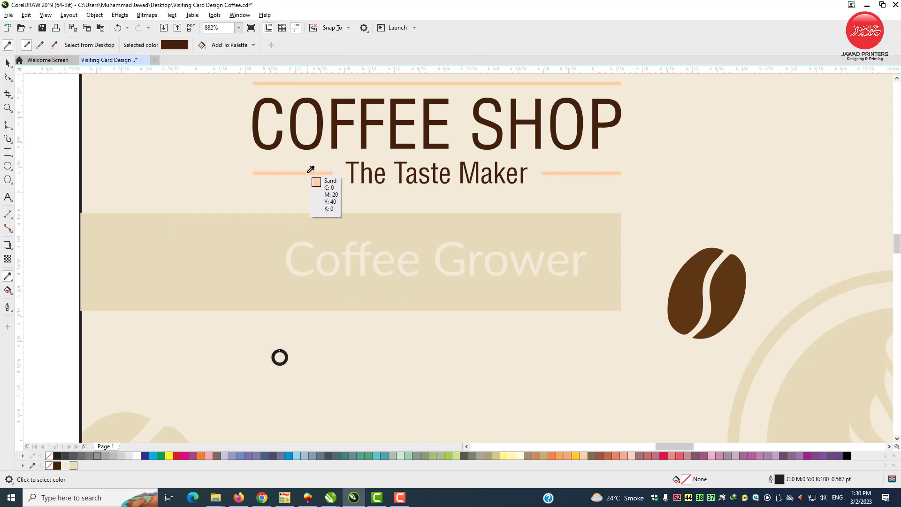
pyautogui.click(308, 173)
pyautogui.click(278, 353)
pyautogui.press('space')
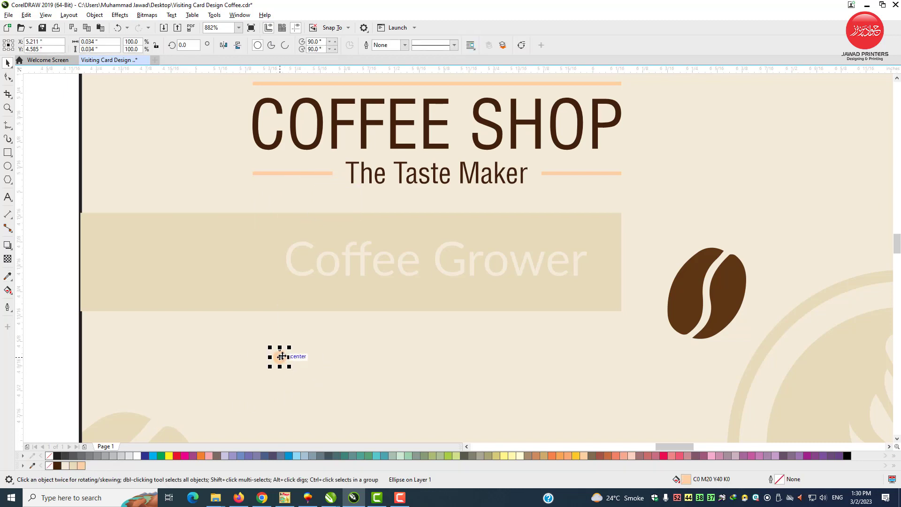
# - Duplicate the sand-coloured dot into an evenly spaced horizontal row of seven and group the row
pyautogui.moveTo(282, 356); pyautogui.dragTo(306, 358)
pyautogui.hotkey('ctrl', 'r')
pyautogui.hotkey('ctrl', 'r')
pyautogui.hotkey('ctrl', 'r')
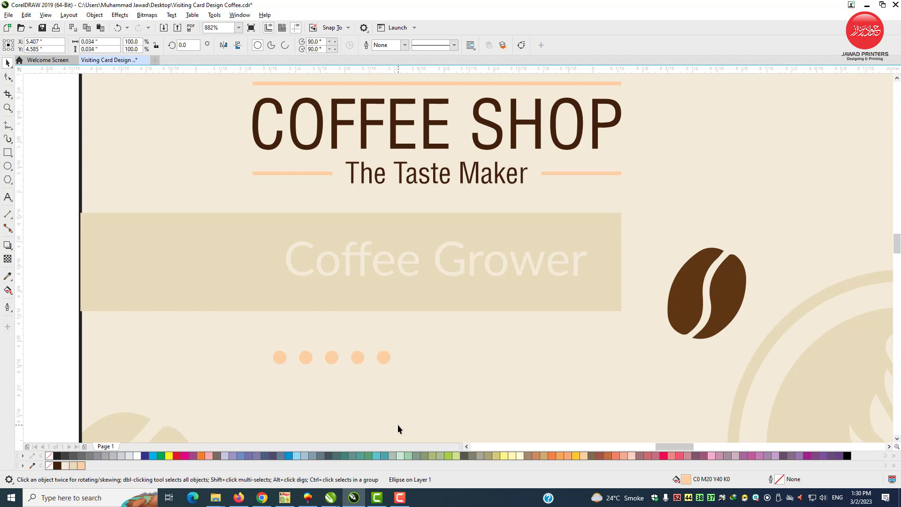
pyautogui.hotkey('ctrl', 'r')
pyautogui.hotkey('ctrl', 'r')
pyautogui.moveTo(248, 366); pyautogui.dragTo(496, 381)
pyautogui.hotkey('ctrl', 'g')
# - Align the dot row with the beige bar's right end and enlarge it to about 0.55 inches wide
pyautogui.keyDown('shift'); pyautogui.click(579, 292); pyautogui.keyUp('shift')
pyautogui.press('r')
pyautogui.keyDown('shift'); pyautogui.click(561, 300); pyautogui.keyUp('shift')
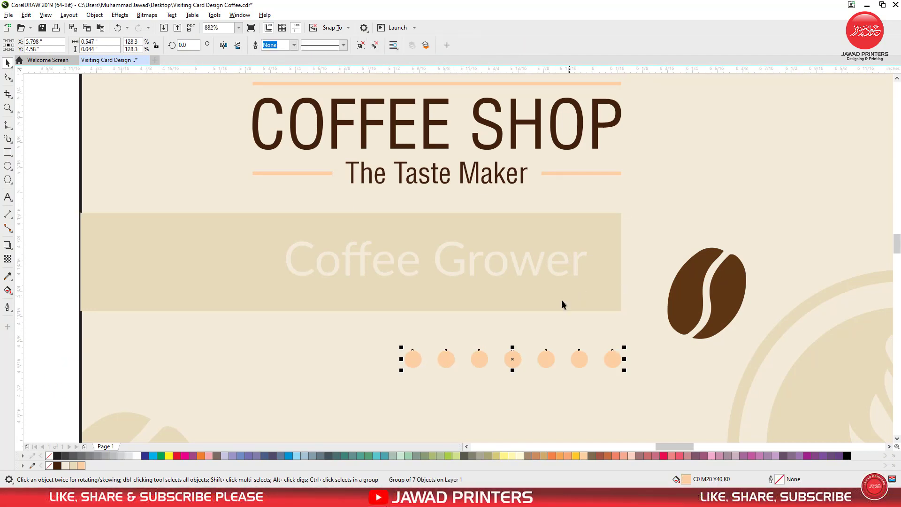
pyautogui.scroll(-2, 552, 305)
pyautogui.click(374, 402)
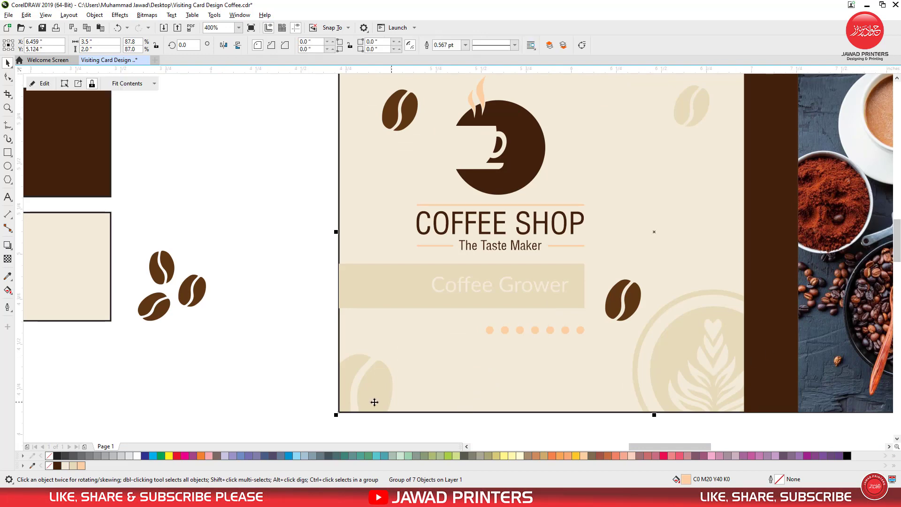
# - Draw three concentric circles beside the front card, the outer about 0.59 inches and the innermost about 0.13 inches wide
pyautogui.scroll(-1, 565, 338)
pyautogui.click(395, 224)
pyautogui.press('z')
pyautogui.moveTo(398, 161); pyautogui.dragTo(813, 386)
pyautogui.click(8, 166)
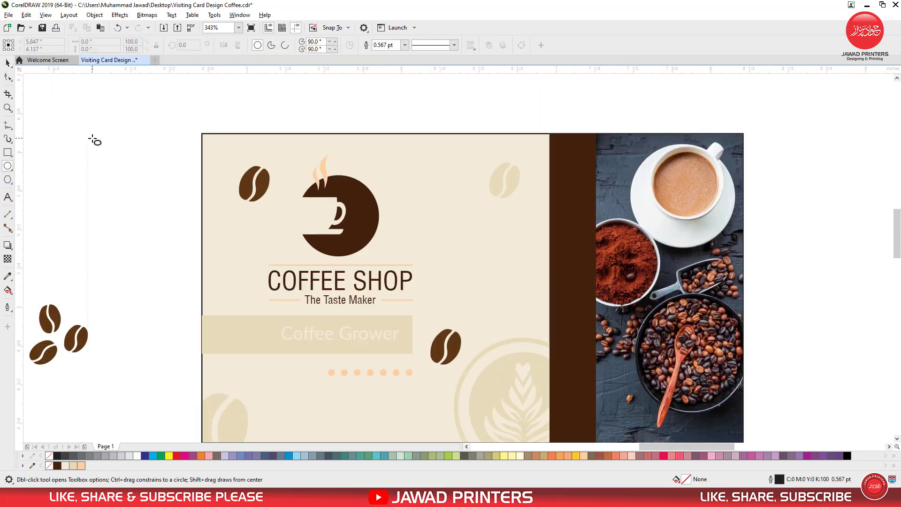
pyautogui.moveTo(89, 135); pyautogui.dragTo(185, 232)
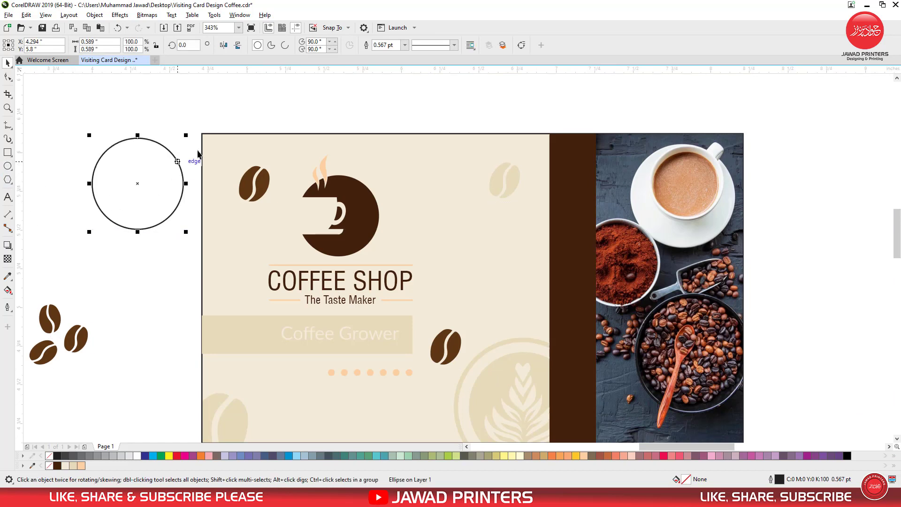
pyautogui.moveTo(188, 136); pyautogui.dragTo(160, 169)
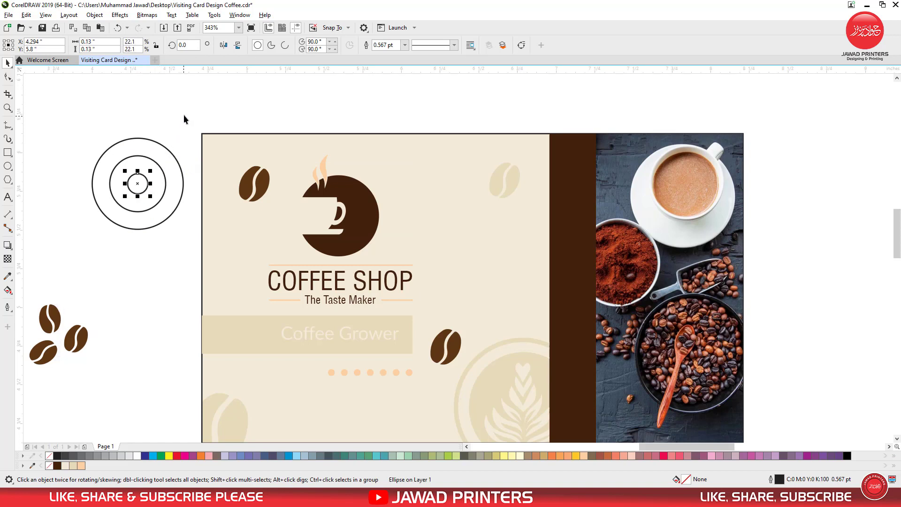
# - Give the three concentric circles a white 1.5 pt outline and group them
pyautogui.click(413, 45)
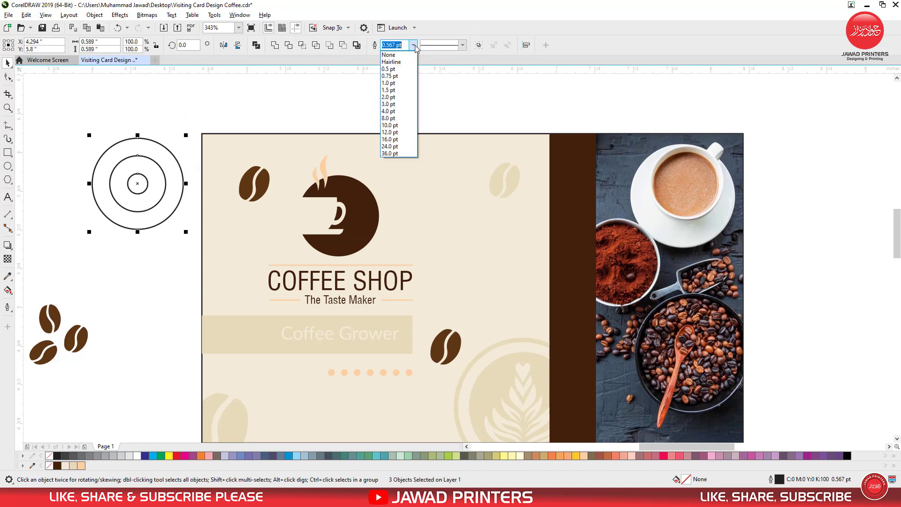
pyautogui.click(407, 91)
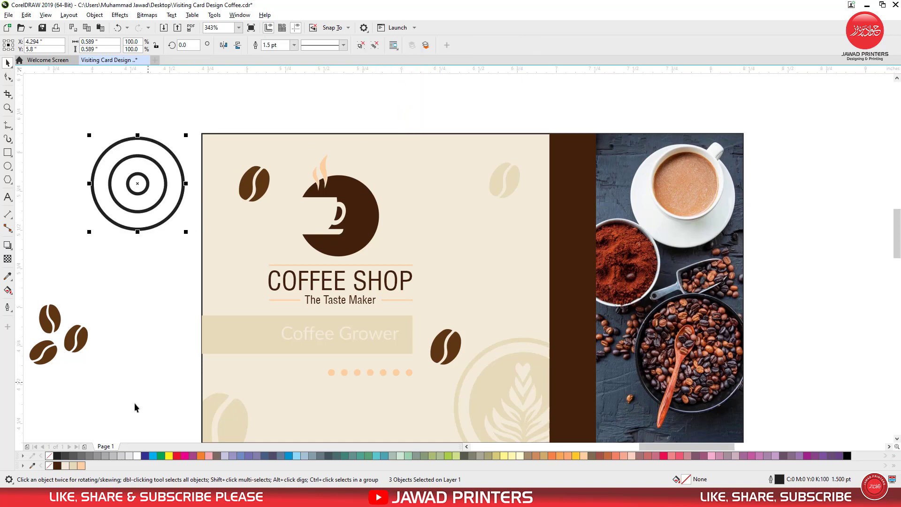
pyautogui.rightClick(136, 456)
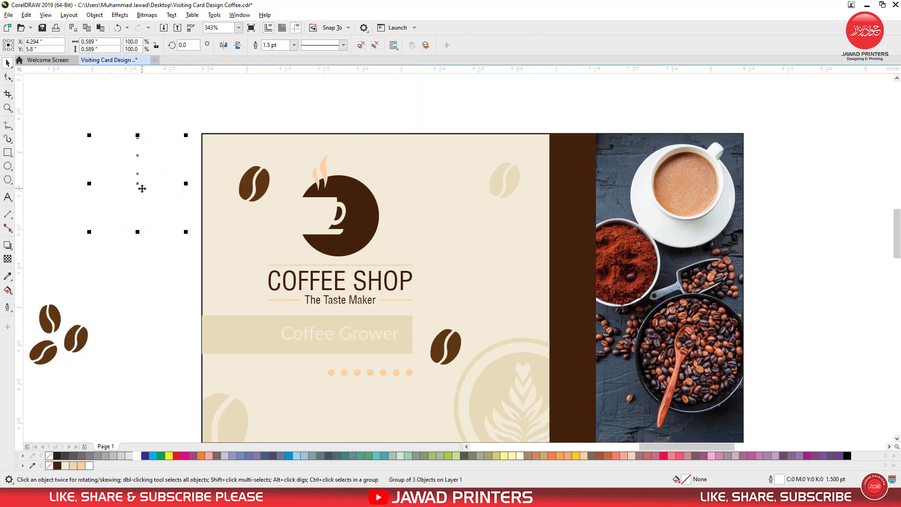
# - Move the white rings onto the front card's upper edge beside the logo and delete the small beige bean they overlap
pyautogui.moveTo(142, 188); pyautogui.dragTo(455, 167)
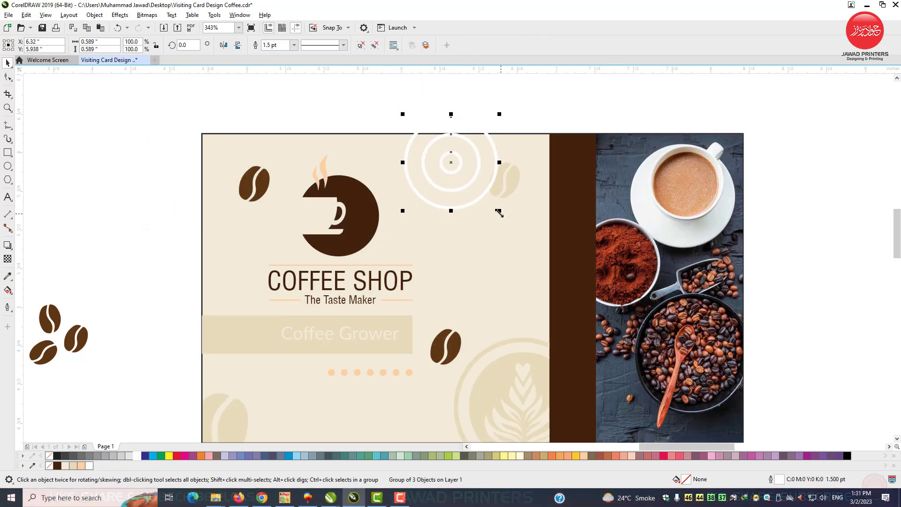
pyautogui.moveTo(500, 213); pyautogui.dragTo(508, 217)
pyautogui.click(517, 183)
pyautogui.click(516, 181)
pyautogui.rightClick(515, 180)
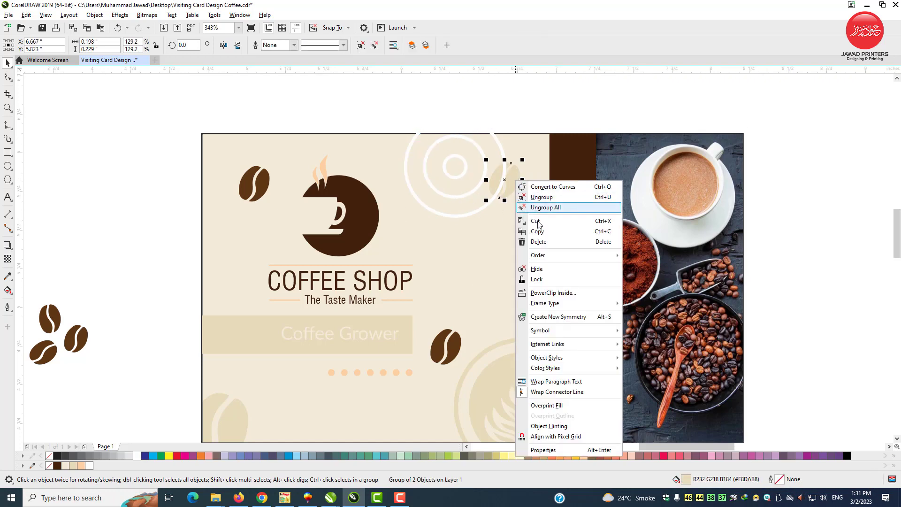
pyautogui.click(538, 241)
# - Enlarge the white ring group to about 0.76 inches and centre it on the front card's upper edge
pyautogui.moveTo(483, 177); pyautogui.dragTo(511, 169)
pyautogui.moveTo(532, 205); pyautogui.dragTo(543, 217)
pyautogui.moveTo(485, 167); pyautogui.dragTo(470, 137)
# - PowerClip the white rings inside the front card's background
pyautogui.rightClick(473, 132)
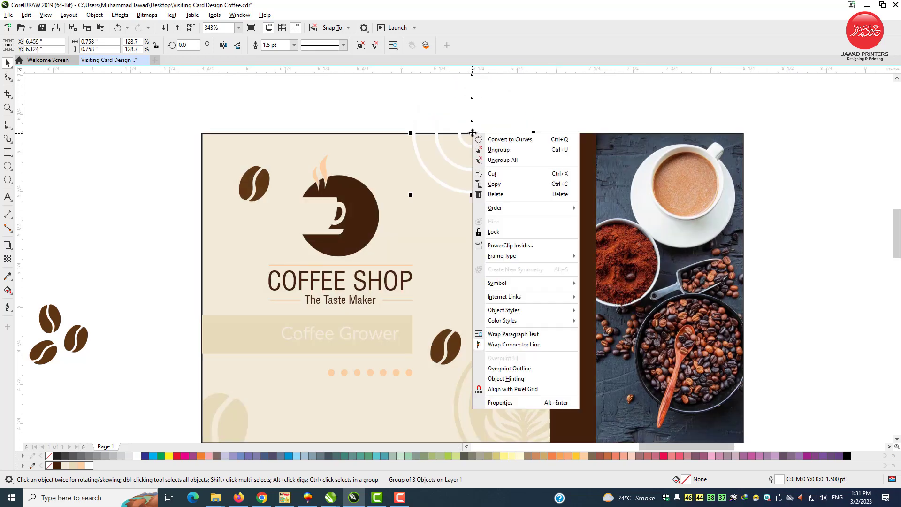
pyautogui.click(510, 246)
pyautogui.click(490, 239)
pyautogui.scroll(-3, 491, 239)
pyautogui.click(650, 237)
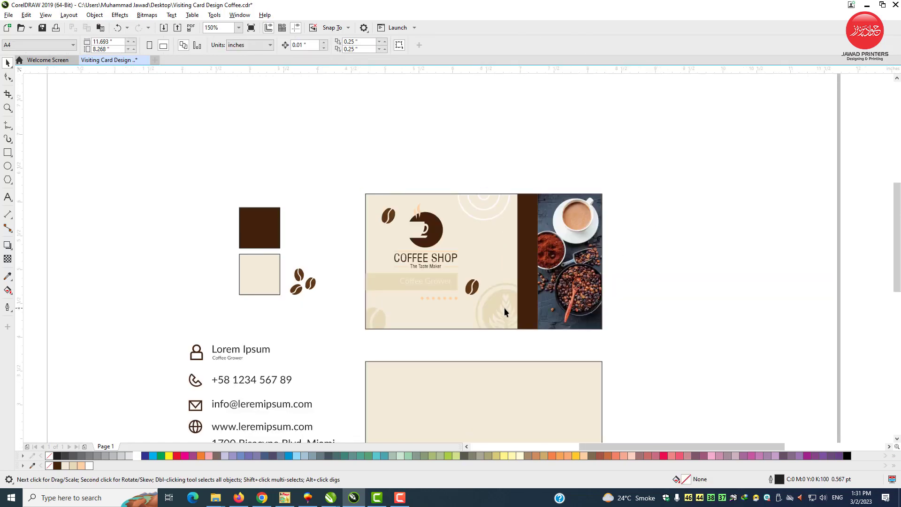
pyautogui.click(504, 308)
pyautogui.click(671, 275)
# - Place a reduced copy of the coffee shop logo in the upper-right area of the back card
pyautogui.moveTo(899, 266); pyautogui.dragTo(899, 286)
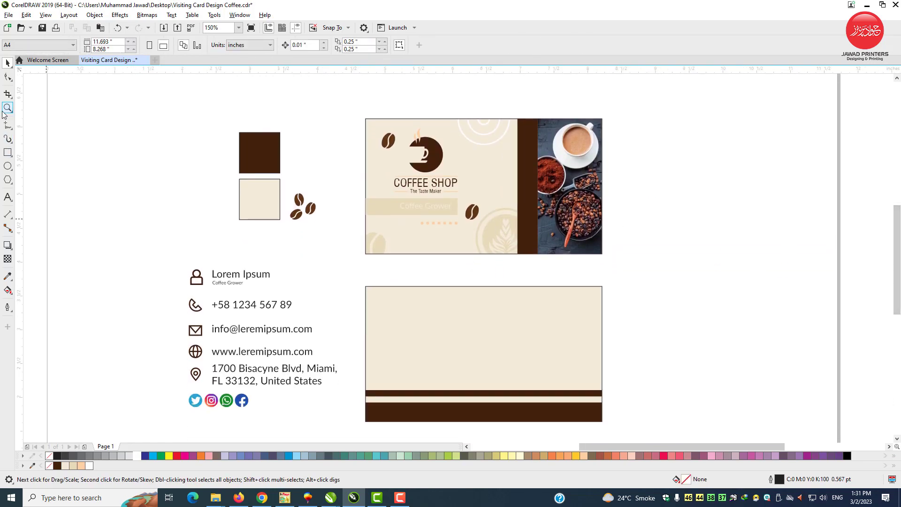
pyautogui.click(7, 107)
pyautogui.moveTo(435, 295); pyautogui.dragTo(665, 433)
pyautogui.click(8, 63)
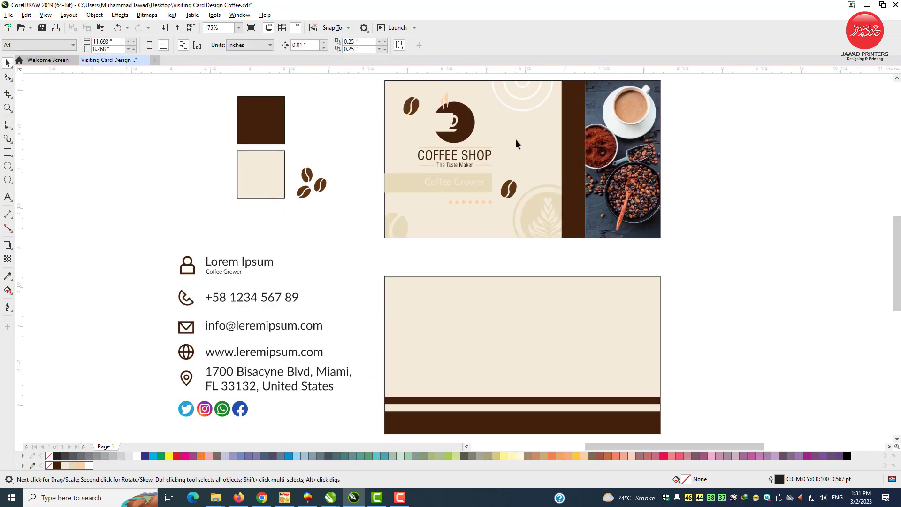
pyautogui.click(469, 121)
pyautogui.moveTo(470, 121); pyautogui.dragTo(616, 299)
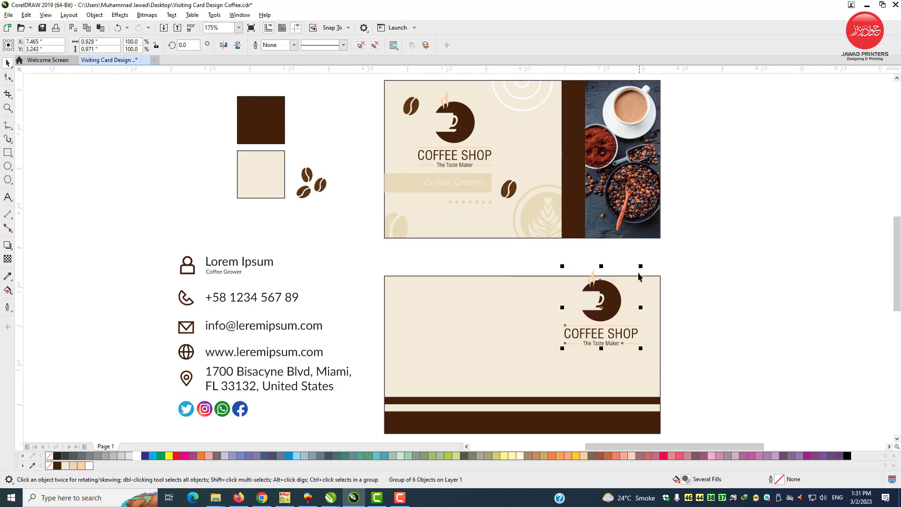
pyautogui.moveTo(641, 270); pyautogui.dragTo(623, 290)
pyautogui.moveTo(602, 322); pyautogui.dragTo(643, 324)
# - Move the person icon with the name and job title to the back card's upper-left area and group them
pyautogui.moveTo(303, 244); pyautogui.dragTo(184, 280)
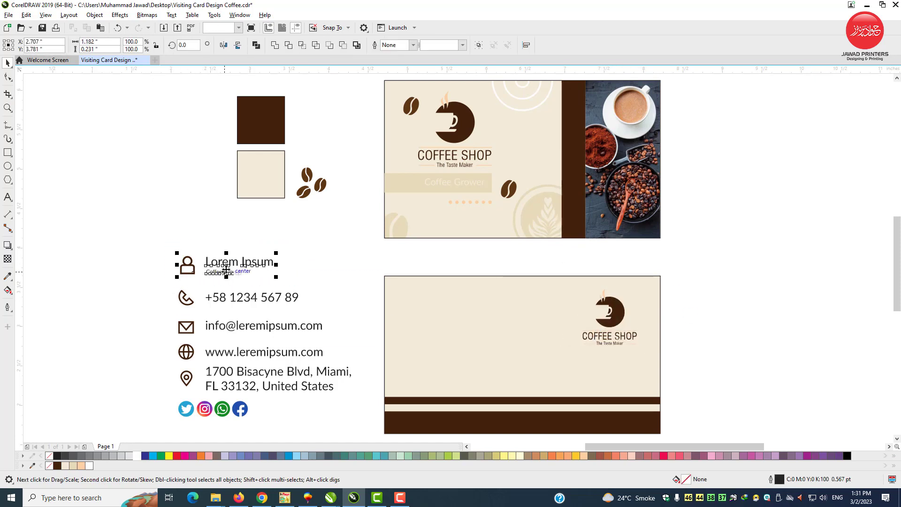
pyautogui.moveTo(235, 270); pyautogui.dragTo(465, 309)
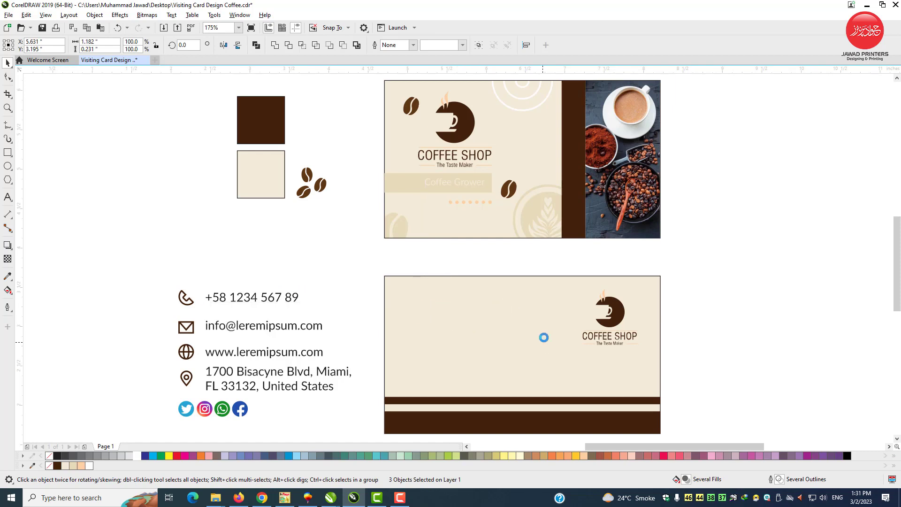
pyautogui.hotkey('ctrl', 'g')
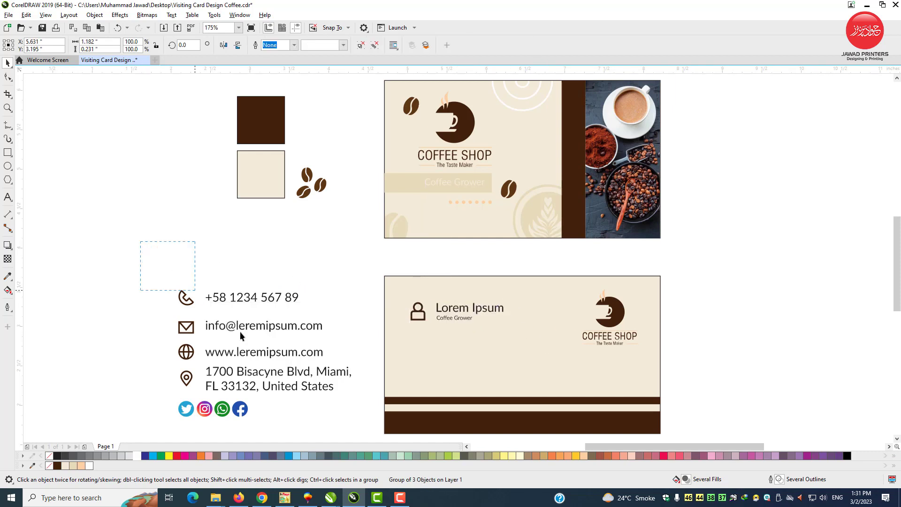
pyautogui.moveTo(375, 428); pyautogui.dragTo(375, 428)
pyautogui.click(226, 251)
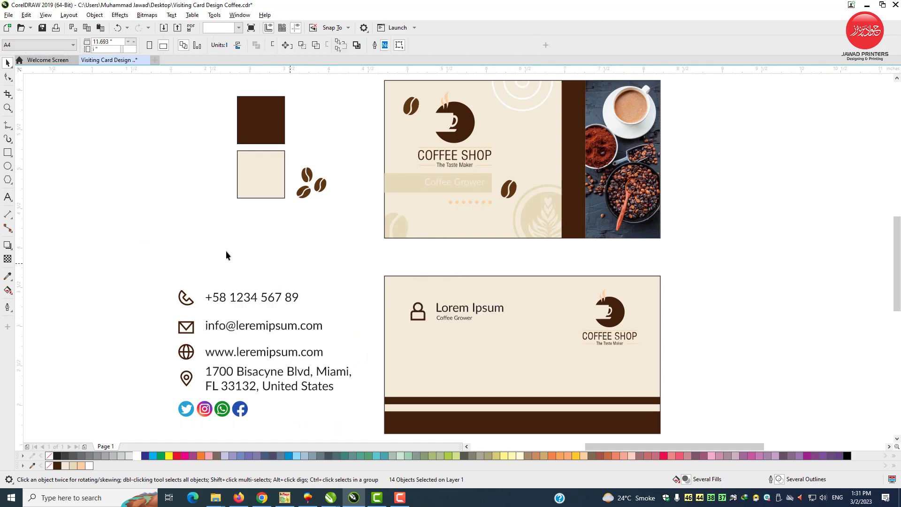
pyautogui.press('F2')
pyautogui.moveTo(670, 398); pyautogui.dragTo(755, 459)
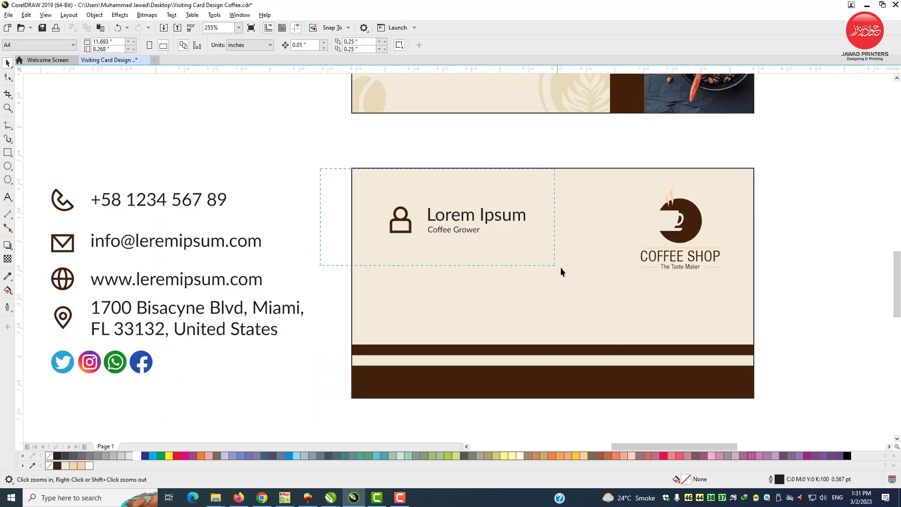
# - Copy the row of peach dots from the front card to the back card's lower-right area and enlarge it to about 0.76 inches wide
pyautogui.moveTo(560, 267); pyautogui.dragTo(566, 272)
pyautogui.moveTo(897, 282); pyautogui.dragTo(897, 272)
pyautogui.click(497, 116)
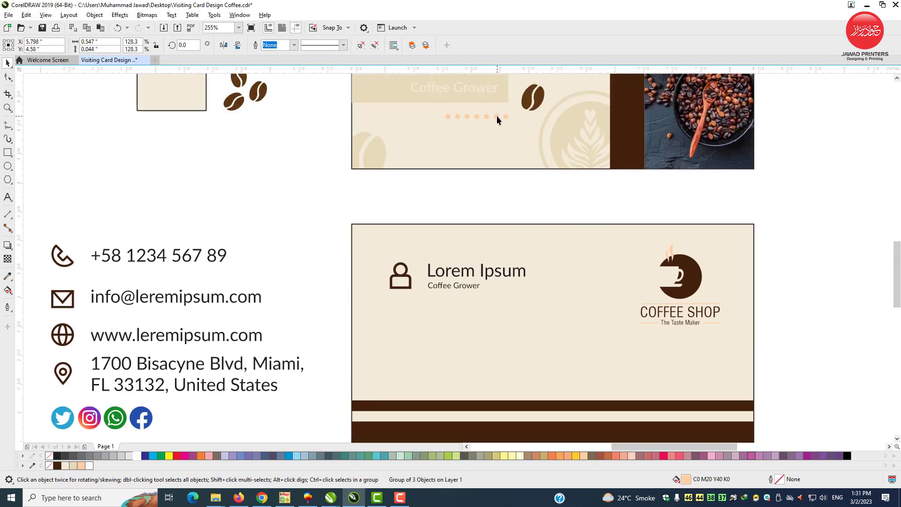
pyautogui.moveTo(497, 115); pyautogui.dragTo(709, 387)
pyautogui.moveTo(648, 376); pyautogui.dragTo(630, 374)
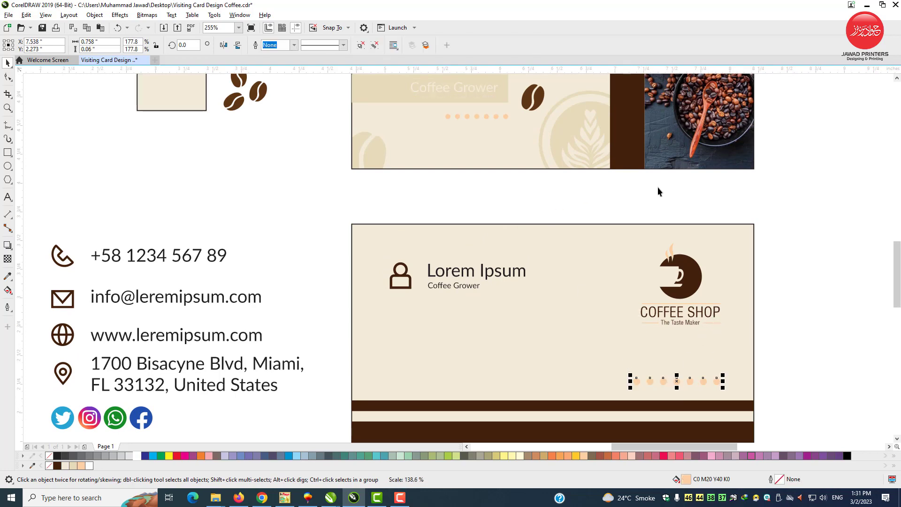
# - Extract a copy of the white rings from the front card's PowerClip and place it on the back card's upper edge
pyautogui.moveTo(897, 272); pyautogui.dragTo(897, 239)
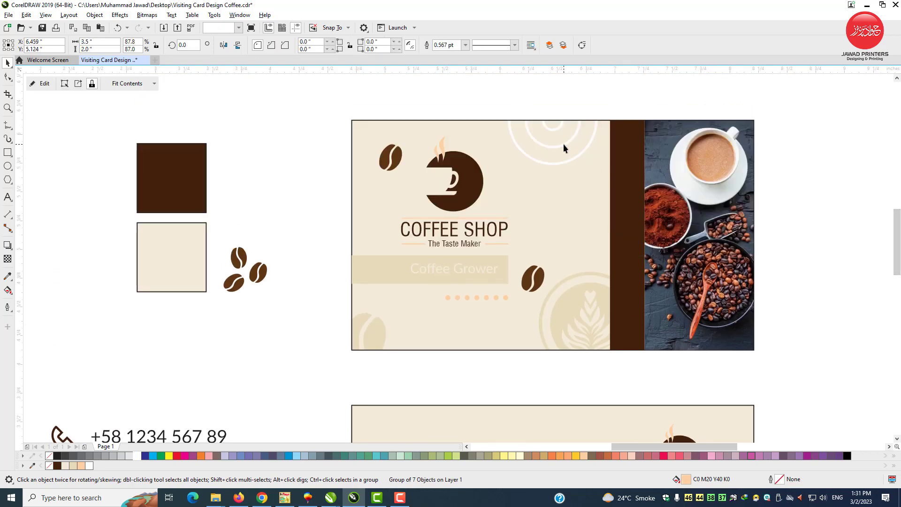
pyautogui.keyDown('ctrl'); pyautogui.click(563, 144); pyautogui.keyUp('ctrl')
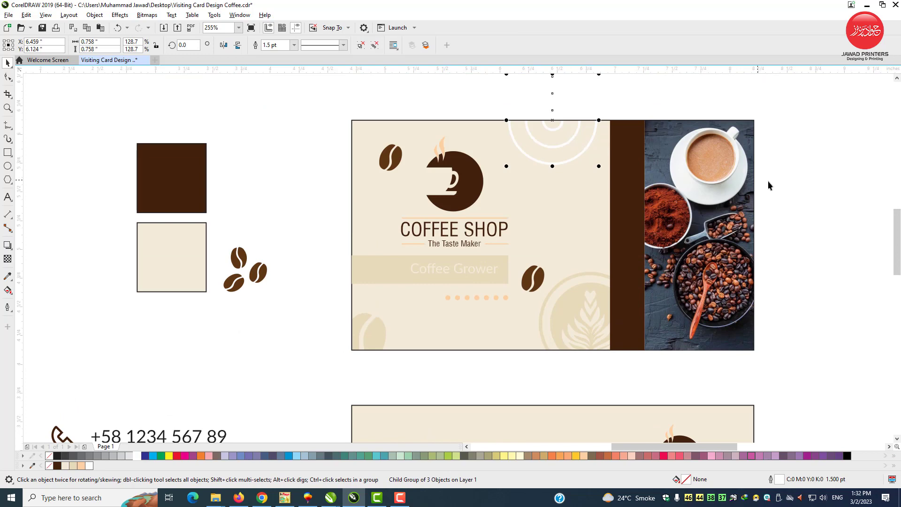
pyautogui.click(799, 181)
pyautogui.rightClick(799, 182)
pyautogui.click(814, 253)
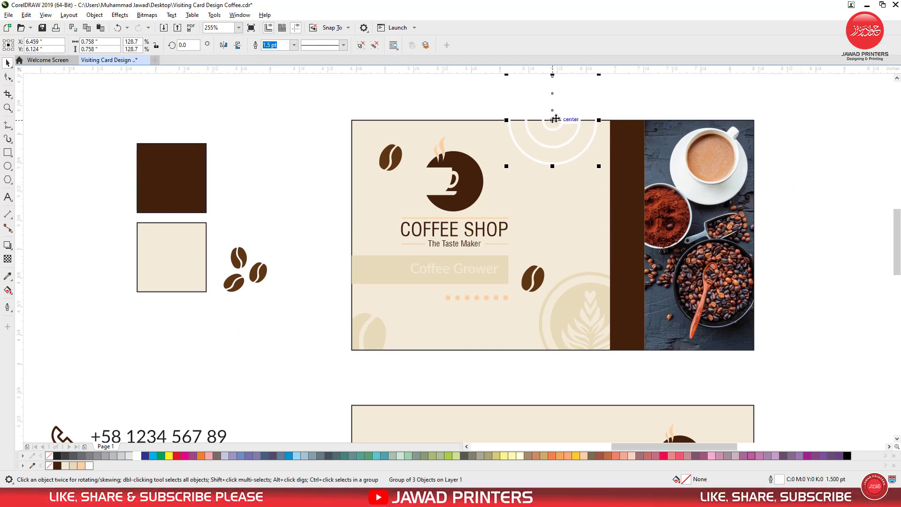
pyautogui.moveTo(555, 119); pyautogui.dragTo(555, 404)
pyautogui.moveTo(897, 255); pyautogui.dragTo(898, 300)
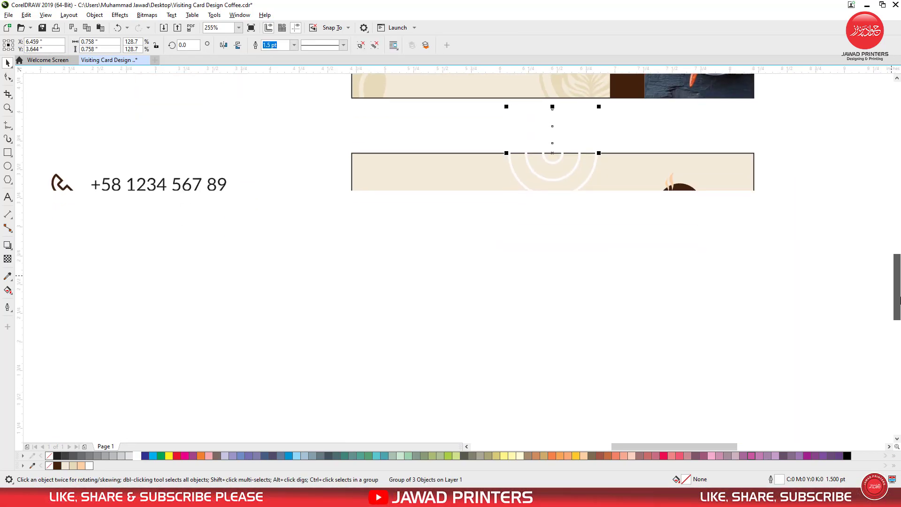
# - Reduce the white rings to about 0.55 inches over the back card's upper-left corner and place another ring group on its right edge
pyautogui.moveTo(566, 178); pyautogui.dragTo(341, 183)
pyautogui.moveTo(289, 222); pyautogui.dragTo(314, 196)
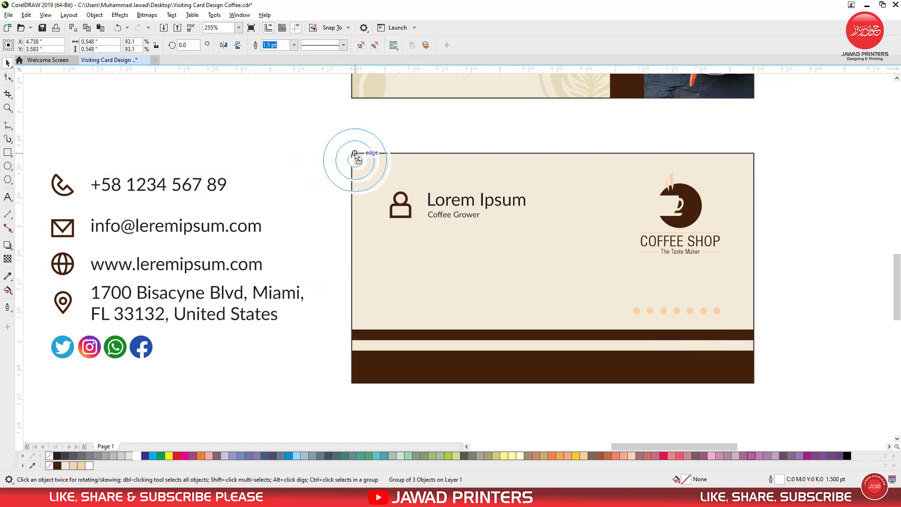
pyautogui.moveTo(355, 157); pyautogui.dragTo(770, 283)
# - PowerClip both white ring groups inside the back card's background and remove the outlines of the card backgrounds
pyautogui.keyDown('shift'); pyautogui.click(385, 174); pyautogui.keyUp('shift')
pyautogui.rightClick(384, 173)
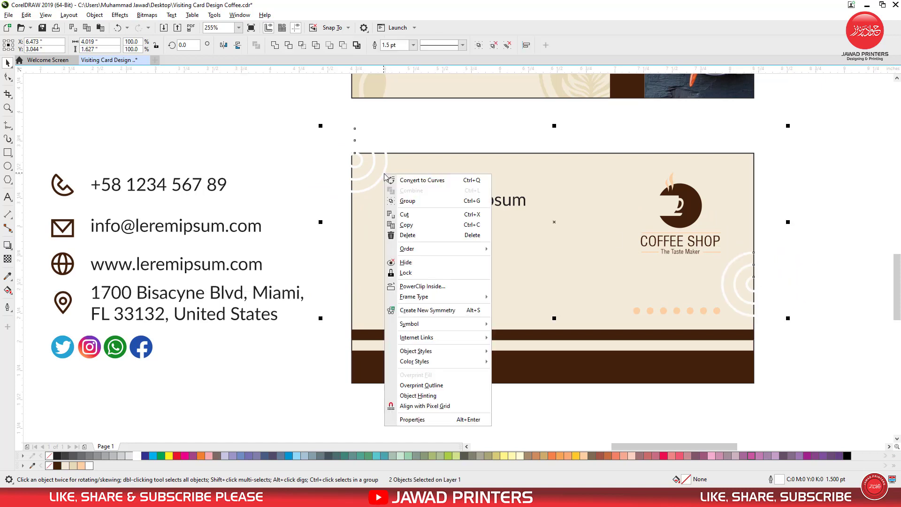
pyautogui.click(410, 287)
pyautogui.click(552, 190)
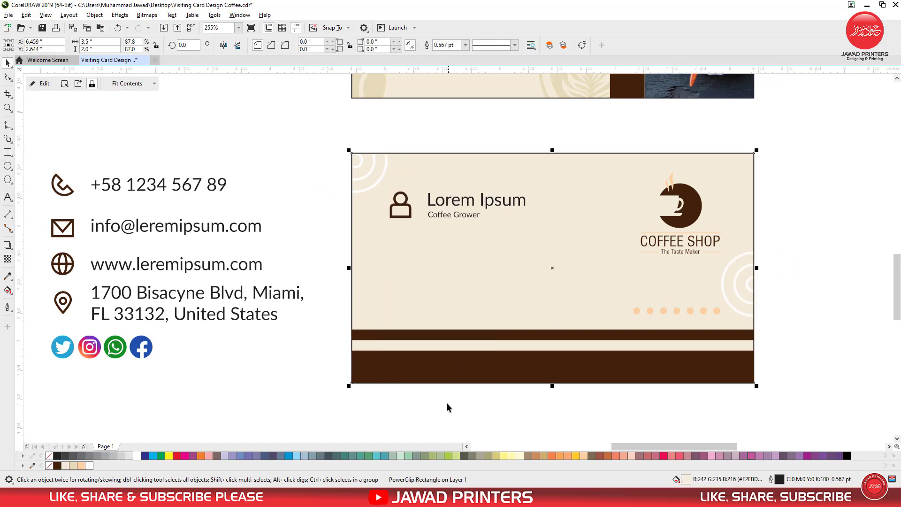
pyautogui.rightClick(49, 456)
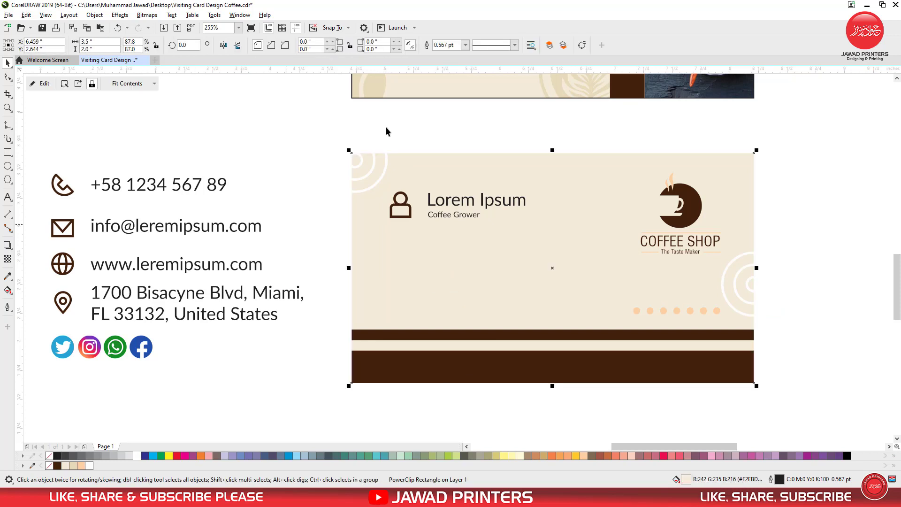
pyautogui.click(304, 143)
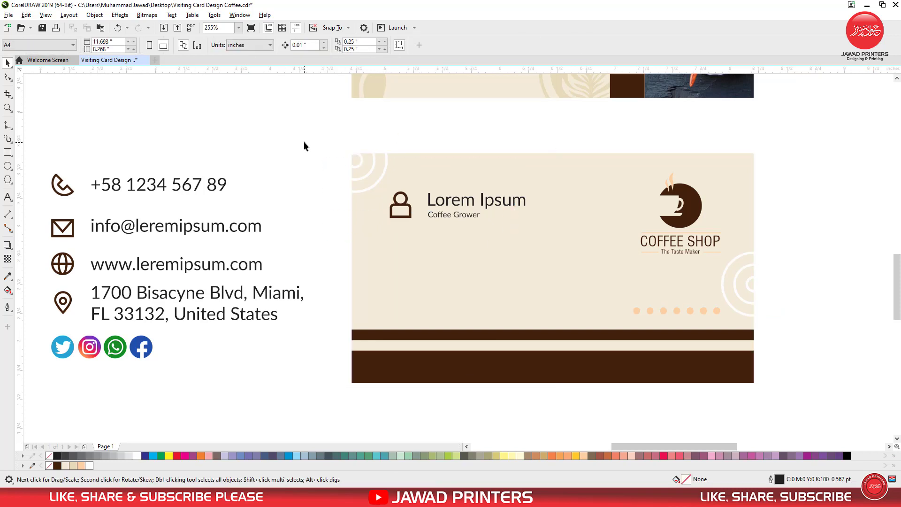
# - Move the phone, e-mail, website and address lines with their icons below the job title, scaled down to about 1.04 inches wide
pyautogui.moveTo(42, 336); pyautogui.dragTo(42, 336)
pyautogui.moveTo(308, 169); pyautogui.dragTo(234, 196)
pyautogui.moveTo(189, 240); pyautogui.dragTo(455, 263)
pyautogui.moveTo(506, 310); pyautogui.dragTo(512, 313)
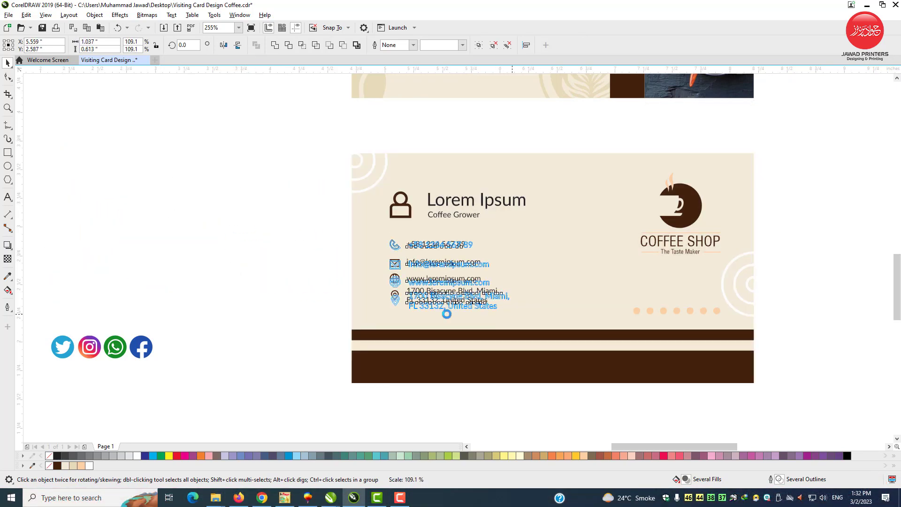
# - Reduce the strip of social media icons and place it under the address on the back card
pyautogui.moveTo(185, 311); pyautogui.dragTo(75, 366)
pyautogui.moveTo(158, 362); pyautogui.dragTo(119, 353)
pyautogui.moveTo(115, 347); pyautogui.dragTo(420, 329)
# - Group each contact icon with its text: the phone, e-mail, website and address lines
pyautogui.press('z')
pyautogui.moveTo(636, 356); pyautogui.dragTo(714, 407)
pyautogui.click(323, 188)
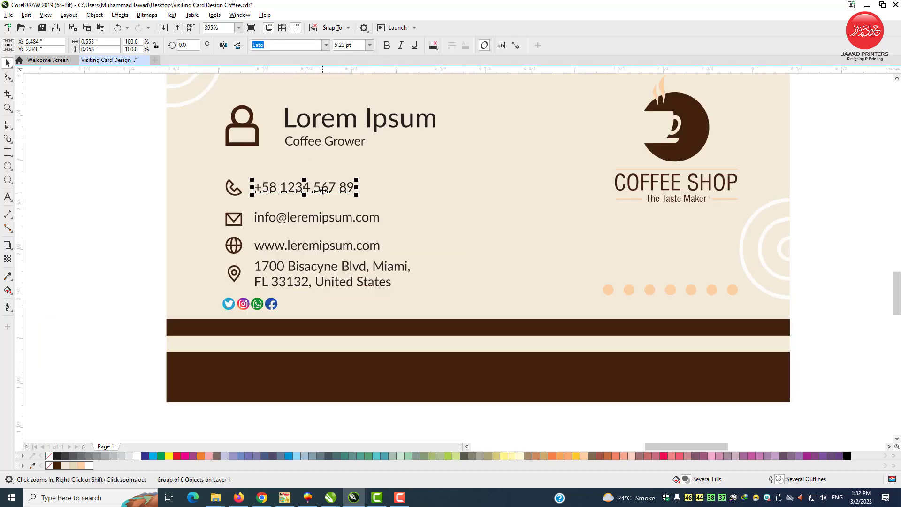
pyautogui.moveTo(367, 206); pyautogui.dragTo(385, 203)
pyautogui.hotkey('ctrl', 'g')
pyautogui.moveTo(120, 199); pyautogui.dragTo(412, 230)
pyautogui.hotkey('ctrl', 'g')
pyautogui.moveTo(129, 217); pyautogui.dragTo(317, 247)
pyautogui.moveTo(409, 263); pyautogui.dragTo(410, 261)
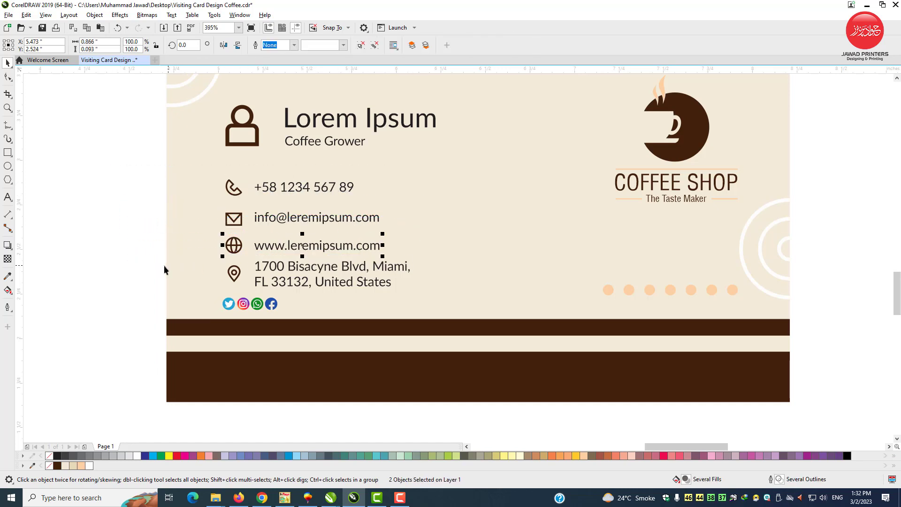
pyautogui.moveTo(458, 292); pyautogui.dragTo(459, 293)
pyautogui.hotkey('ctrl', 'g')
# - Distribute the four contact lines evenly in the vertical direction and scale the block down slightly
pyautogui.moveTo(137, 169); pyautogui.dragTo(390, 272)
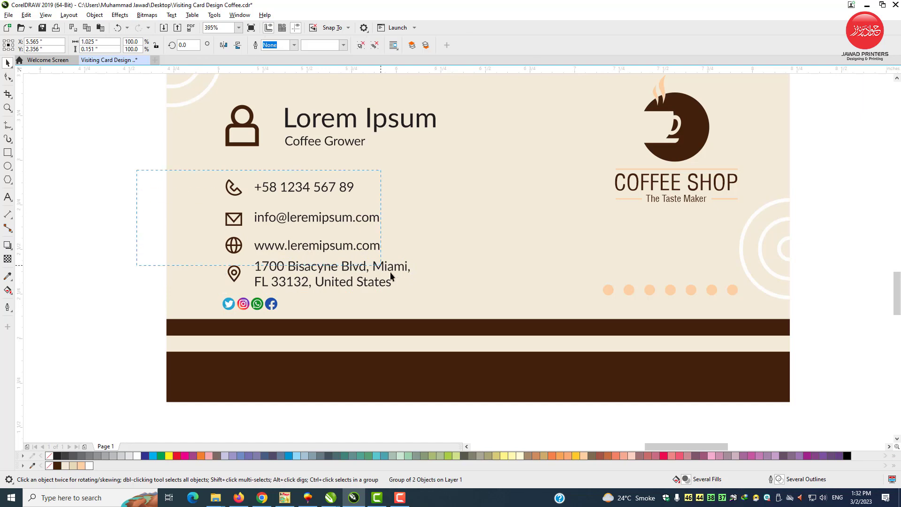
pyautogui.moveTo(431, 296); pyautogui.dragTo(431, 296)
pyautogui.click(527, 47)
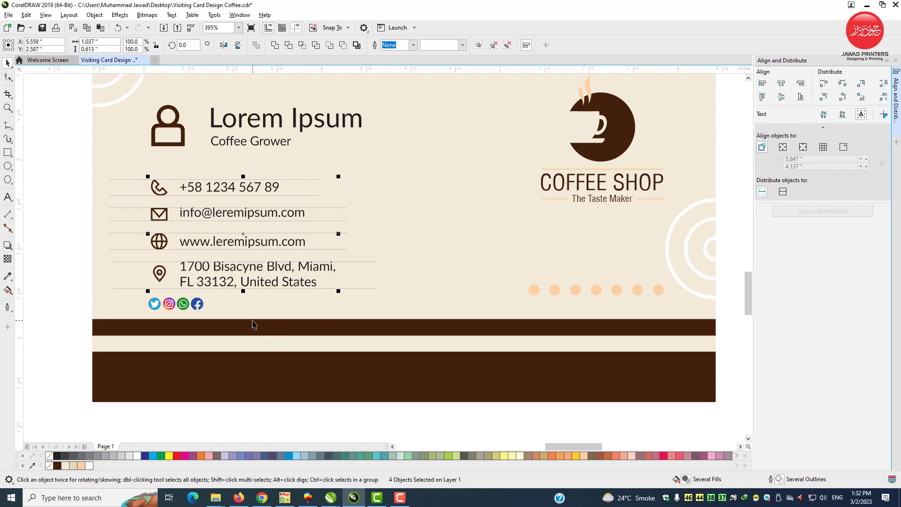
pyautogui.moveTo(338, 294); pyautogui.dragTo(321, 282)
# - Enlarge the social media icon strip to about 0.41 inches wide and ungroup it
pyautogui.click(200, 307)
pyautogui.moveTo(206, 296); pyautogui.dragTo(224, 288)
pyautogui.press('F2')
pyautogui.moveTo(132, 217); pyautogui.dragTo(352, 376)
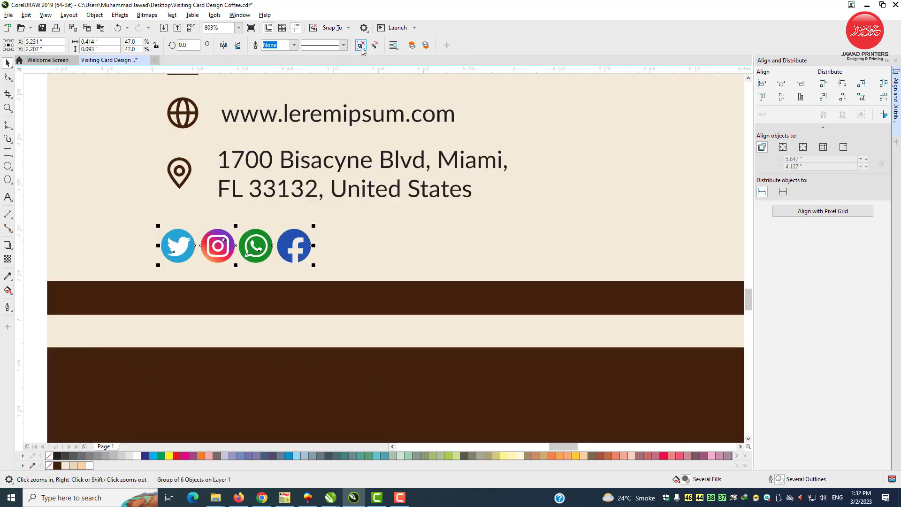
pyautogui.click(361, 46)
# - Group the parts of the WhatsApp icon and distribute the four social media icons with equal horizontal spacing
pyautogui.click(255, 254)
pyautogui.scroll(-1, 151, 236)
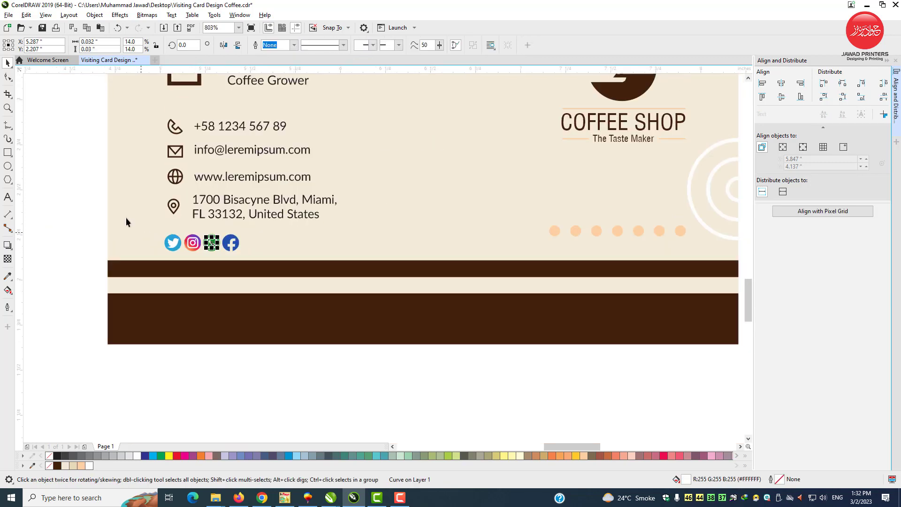
pyautogui.press('F2')
pyautogui.moveTo(108, 170); pyautogui.dragTo(357, 384)
pyautogui.moveTo(322, 183)
pyautogui.mouseDown()
pyautogui.moveTo(302, 184)
pyautogui.moveTo(335, 179)
pyautogui.mouseUp()
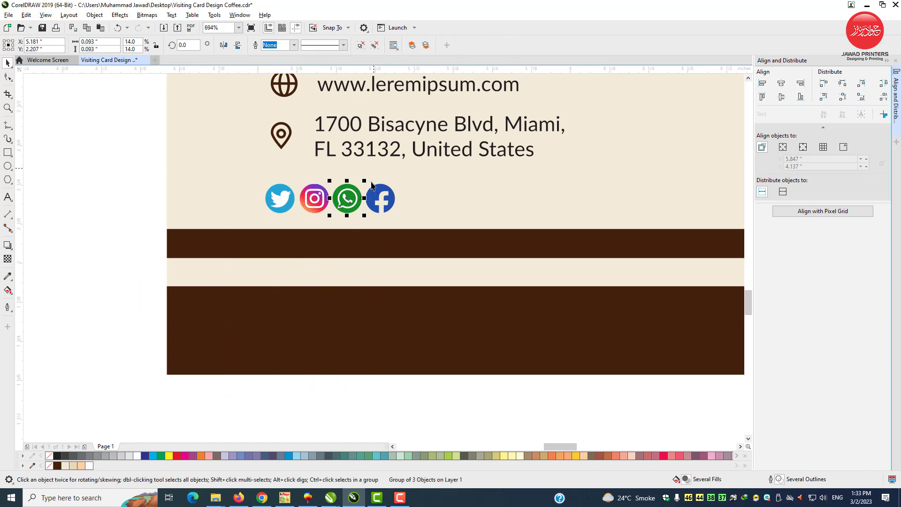
pyautogui.moveTo(330, 417); pyautogui.dragTo(423, 174)
pyautogui.keyDown('shift'); pyautogui.click(345, 190); pyautogui.keyUp('shift')
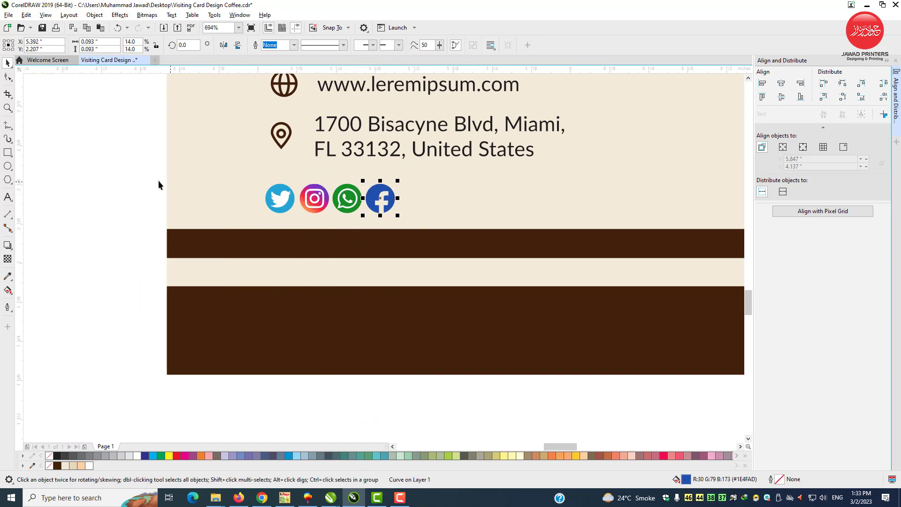
pyautogui.moveTo(445, 239); pyautogui.dragTo(445, 237)
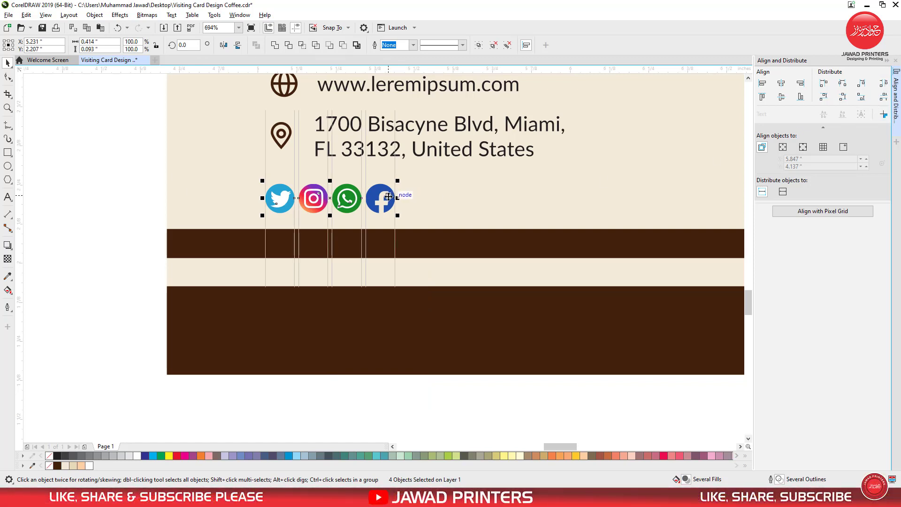
# - Shift the social media icons right and spread them evenly over a width of about 0.49 inches
pyautogui.moveTo(388, 196); pyautogui.dragTo(454, 204)
pyautogui.click(430, 205)
pyautogui.moveTo(489, 236); pyautogui.dragTo(488, 236)
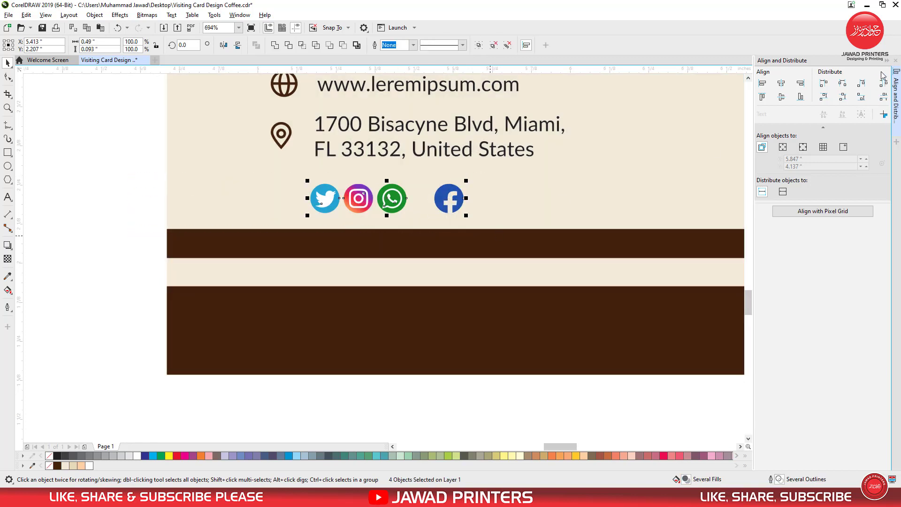
pyautogui.click(883, 86)
pyautogui.press('Escape')
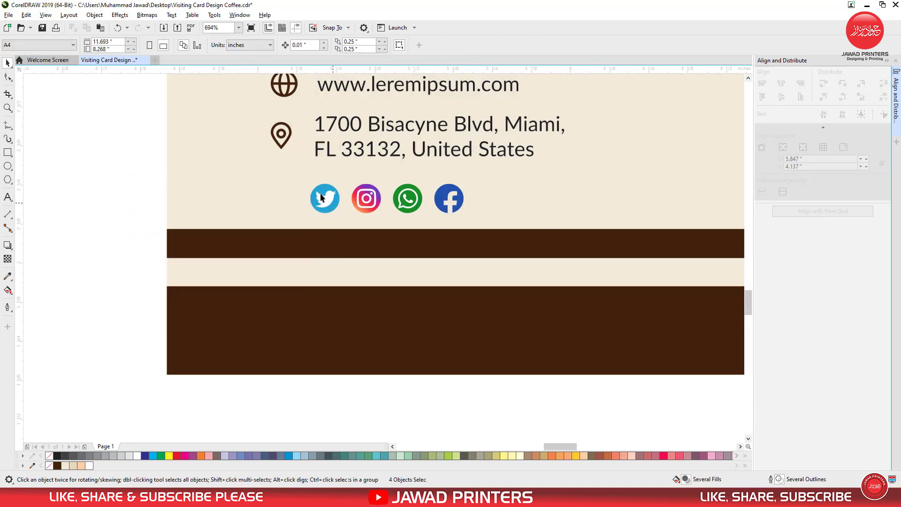
# - Recolour the circles of the Twitter, Instagram, WhatsApp and Facebook icons with the dark brown of the document palette
pyautogui.press('z')
pyautogui.moveTo(280, 150); pyautogui.dragTo(561, 369)
pyautogui.press('space')
pyautogui.keyDown('ctrl'); pyautogui.click(240, 165); pyautogui.keyUp('ctrl')
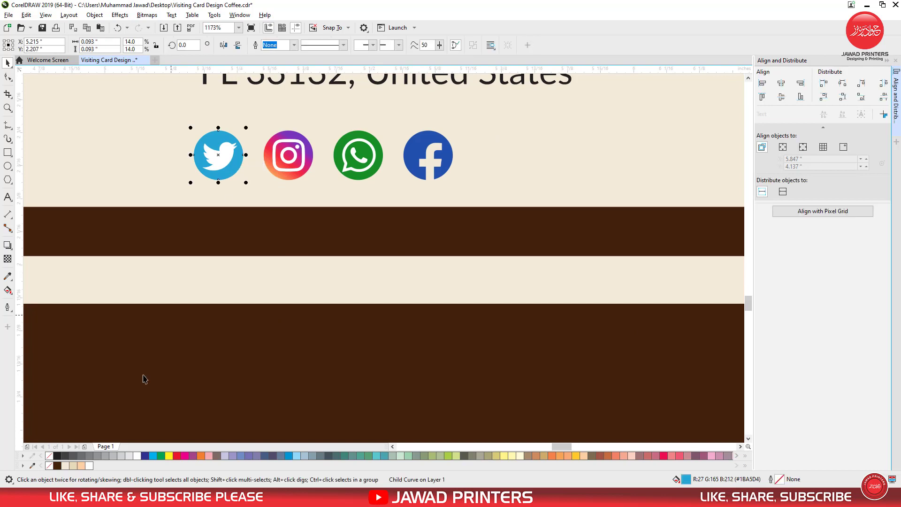
pyautogui.click(57, 465)
pyautogui.keyDown('ctrl'); pyautogui.click(293, 177); pyautogui.keyUp('ctrl')
pyautogui.hotkey('ctrl', 'r')
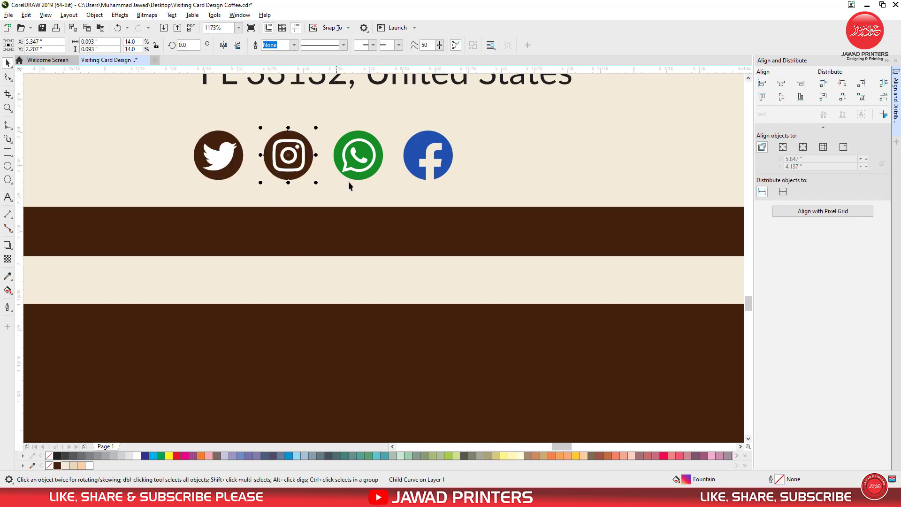
pyautogui.keyDown('ctrl'); pyautogui.click(367, 175); pyautogui.keyUp('ctrl')
pyautogui.hotkey('ctrl', 'r')
pyautogui.keyDown('ctrl'); pyautogui.click(438, 171); pyautogui.keyUp('ctrl')
pyautogui.hotkey('ctrl', 'r')
pyautogui.scroll(-5, 430, 201)
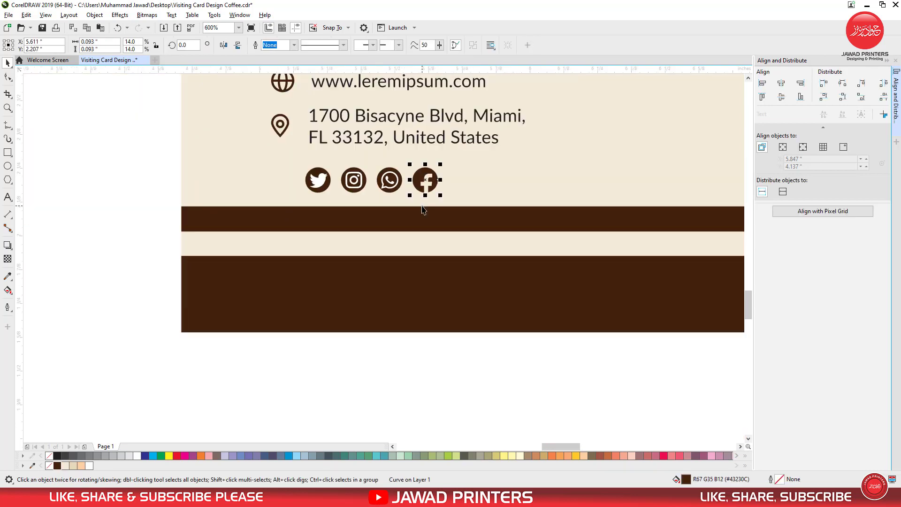
# - Move the four social media icons slightly up, closer to the address on the back card
pyautogui.moveTo(454, 189); pyautogui.dragTo(468, 181)
pyautogui.press('F2')
pyautogui.moveTo(353, 150); pyautogui.dragTo(464, 247)
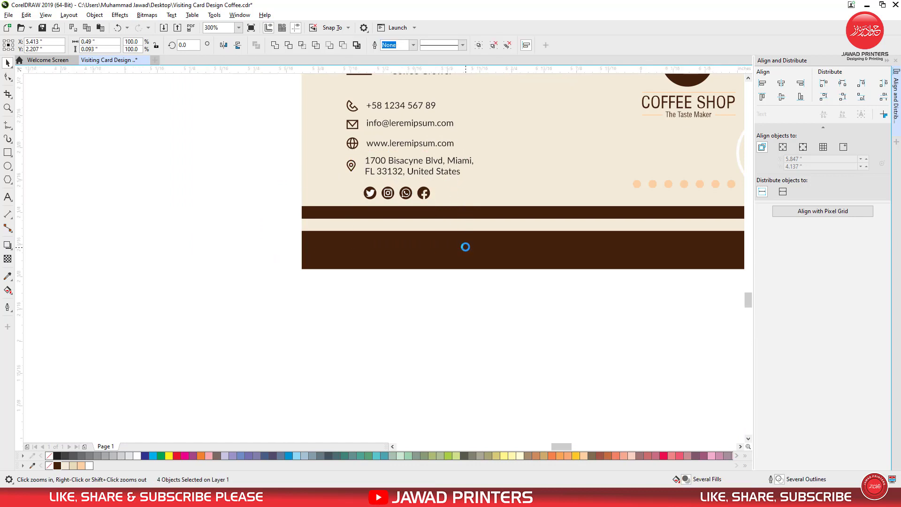
pyautogui.moveTo(384, 227); pyautogui.dragTo(386, 212)
pyautogui.scroll(-7, 386, 218)
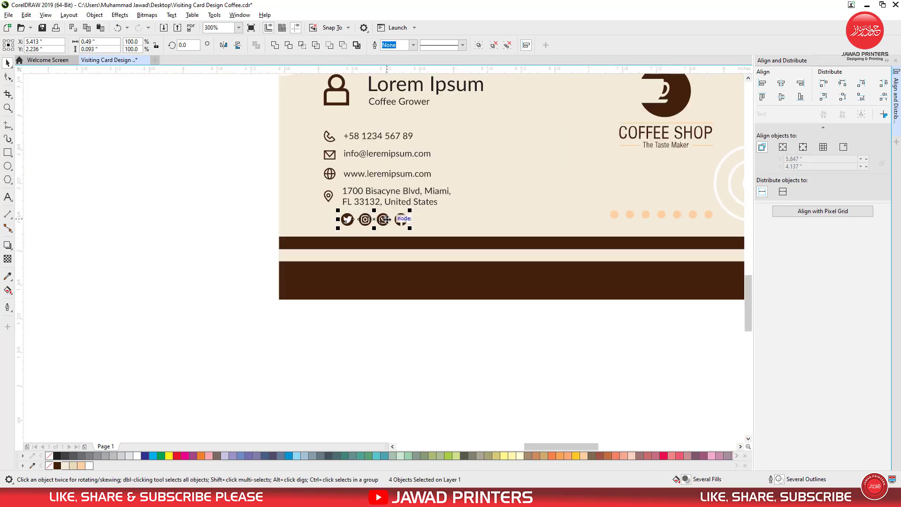
# - Place three coffee beans beside the contact details and around the logo on the back card, filled with the darker beige
pyautogui.moveTo(748, 281); pyautogui.dragTo(748, 245)
pyautogui.click(278, 169)
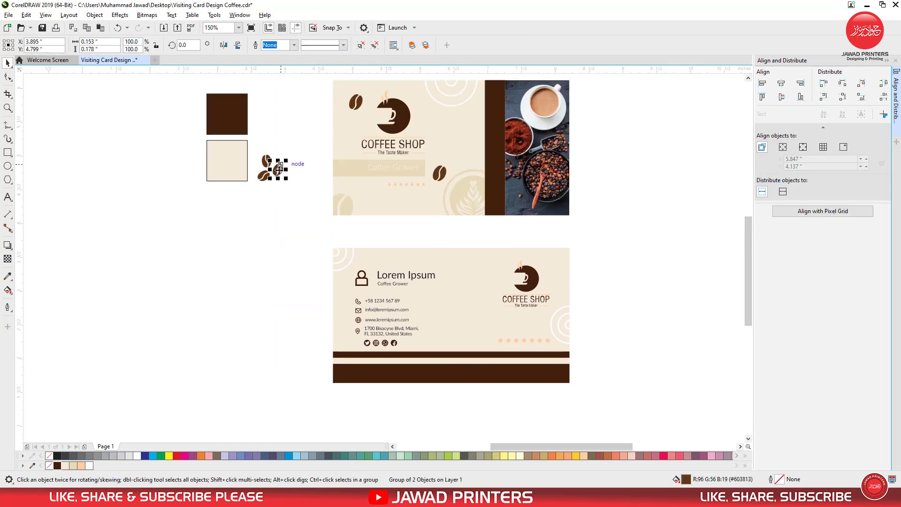
pyautogui.moveTo(278, 169); pyautogui.dragTo(484, 309)
pyautogui.moveTo(432, 291); pyautogui.dragTo(538, 325)
pyautogui.click(76, 465)
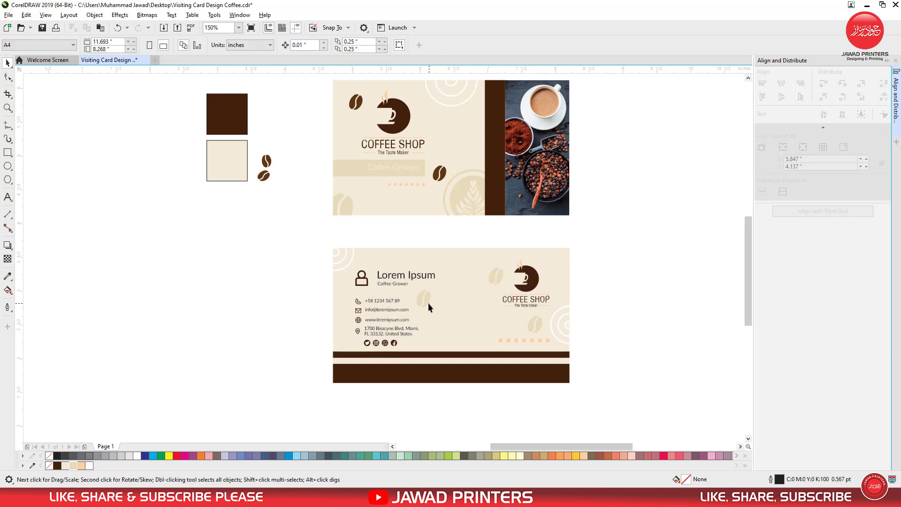
# - Move the complete back card straight up, closer to the front card
pyautogui.click(438, 316)
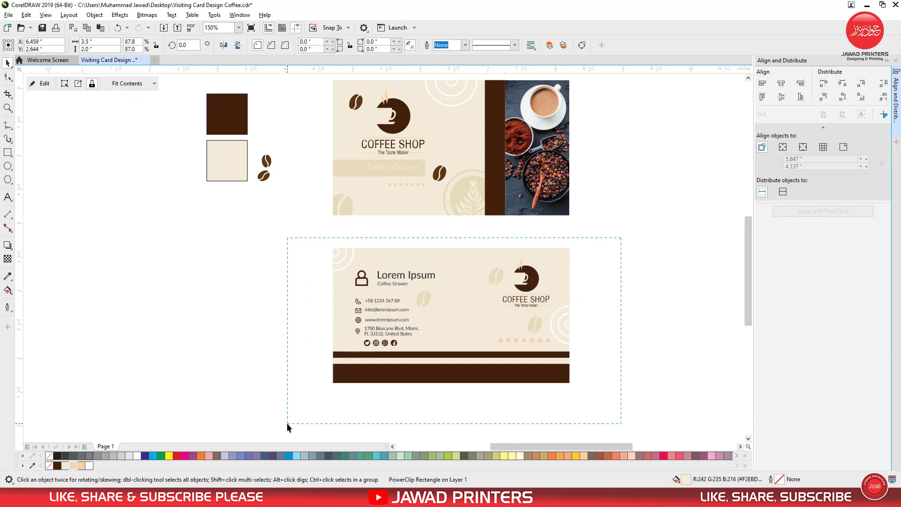
pyautogui.moveTo(287, 423); pyautogui.dragTo(287, 423)
pyautogui.moveTo(470, 315); pyautogui.dragTo(470, 296)
# - Delete the leftover brown and beige swatches and the spare coffee beans beside the cards
pyautogui.moveTo(304, 226); pyautogui.dragTo(250, 167)
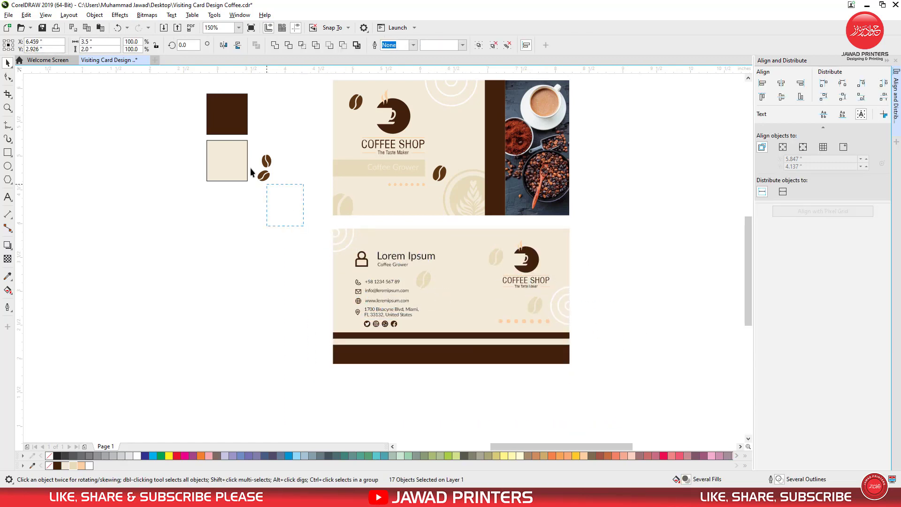
pyautogui.moveTo(203, 101); pyautogui.dragTo(203, 101)
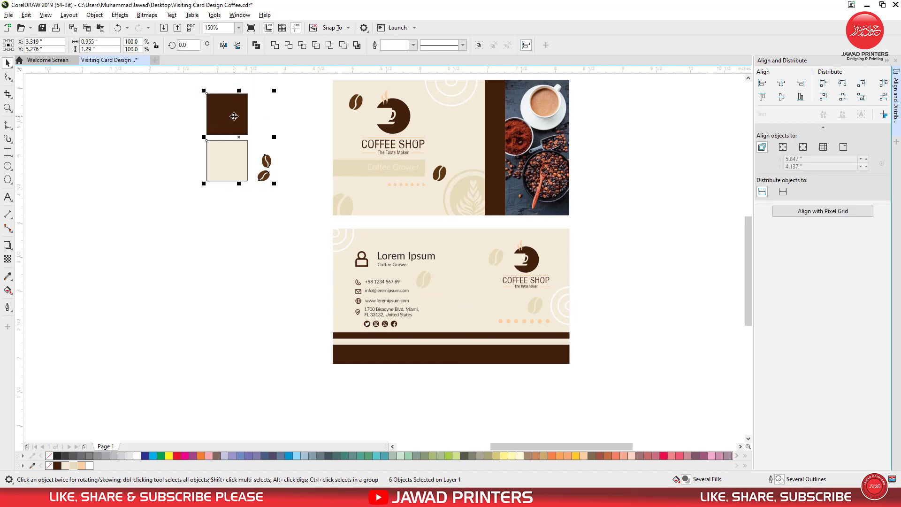
pyautogui.rightClick(234, 116)
pyautogui.click(256, 181)
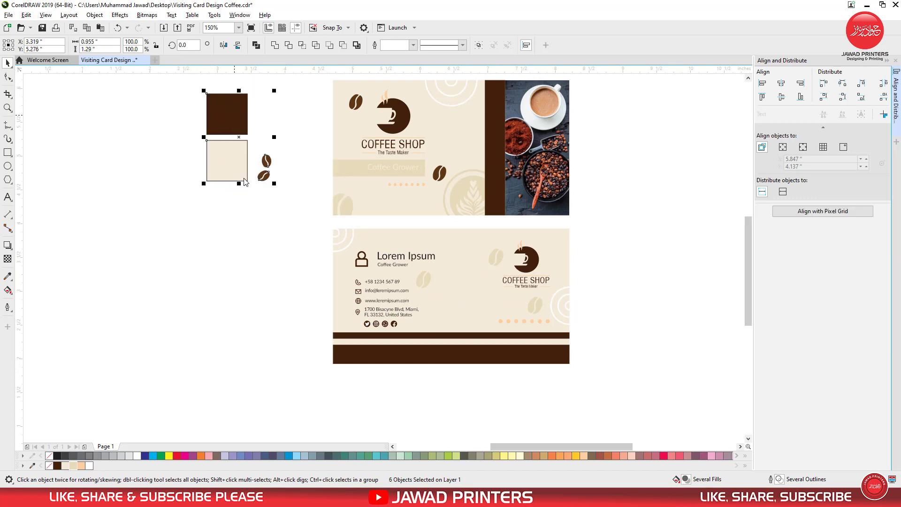
# - Close the Align and Distribute docker and fit both finished cards in the view
pyautogui.click(383, 205)
pyautogui.click(896, 60)
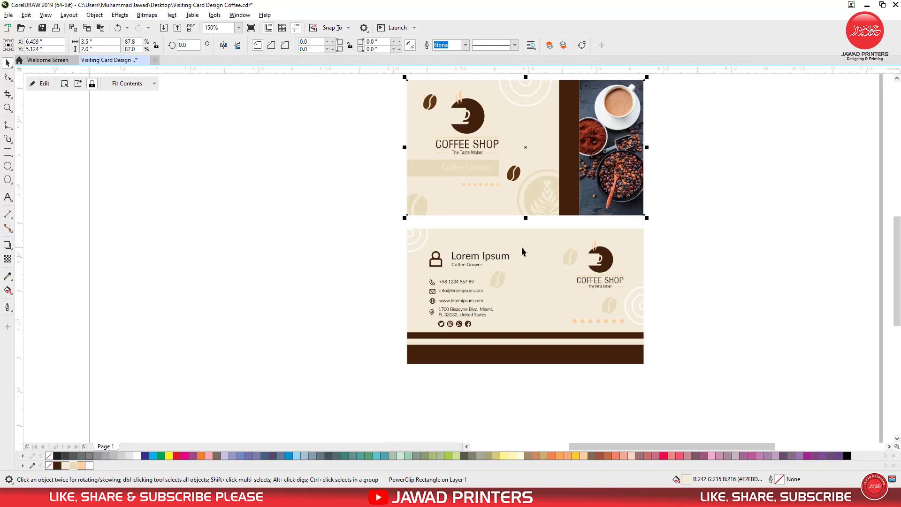
pyautogui.keyDown('shift'); pyautogui.click(522, 249); pyautogui.keyUp('shift')
pyautogui.hotkey('shift', 'F2')
pyautogui.click(709, 159)
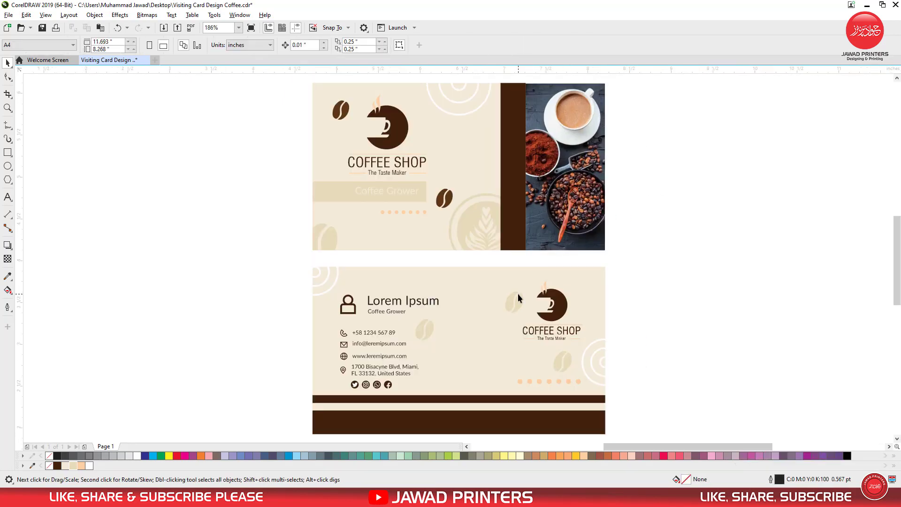